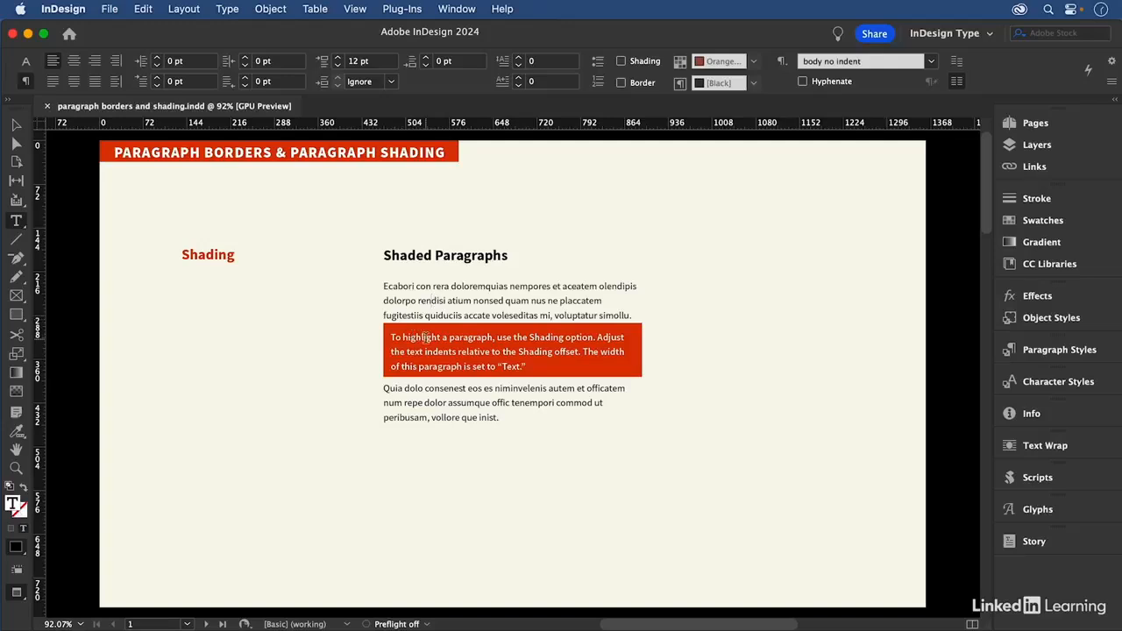
# Apply the "body no indent" paragraph style to the red shaded paragraph under Shaded Paragraphs
pyautogui.click(421, 337)
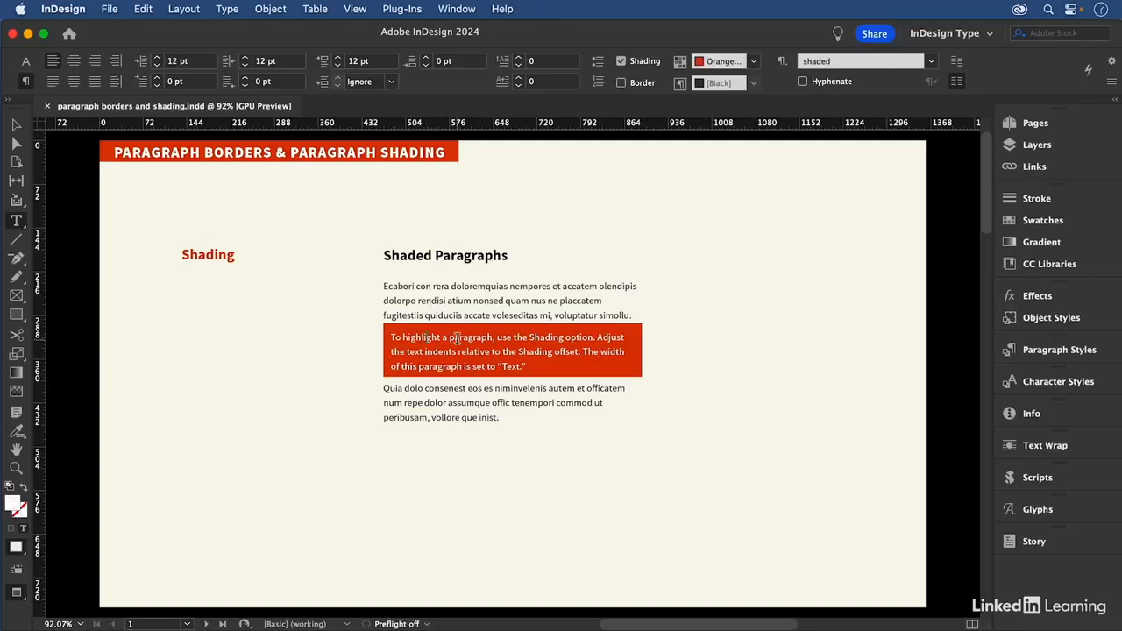
pyautogui.click(1038, 350)
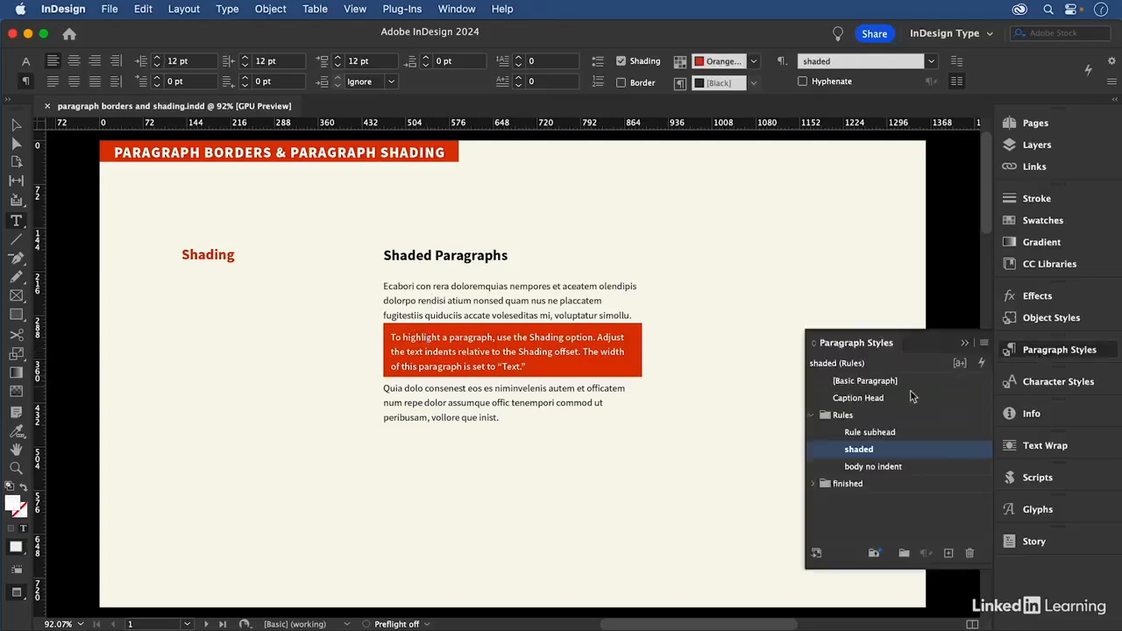
pyautogui.click(894, 470)
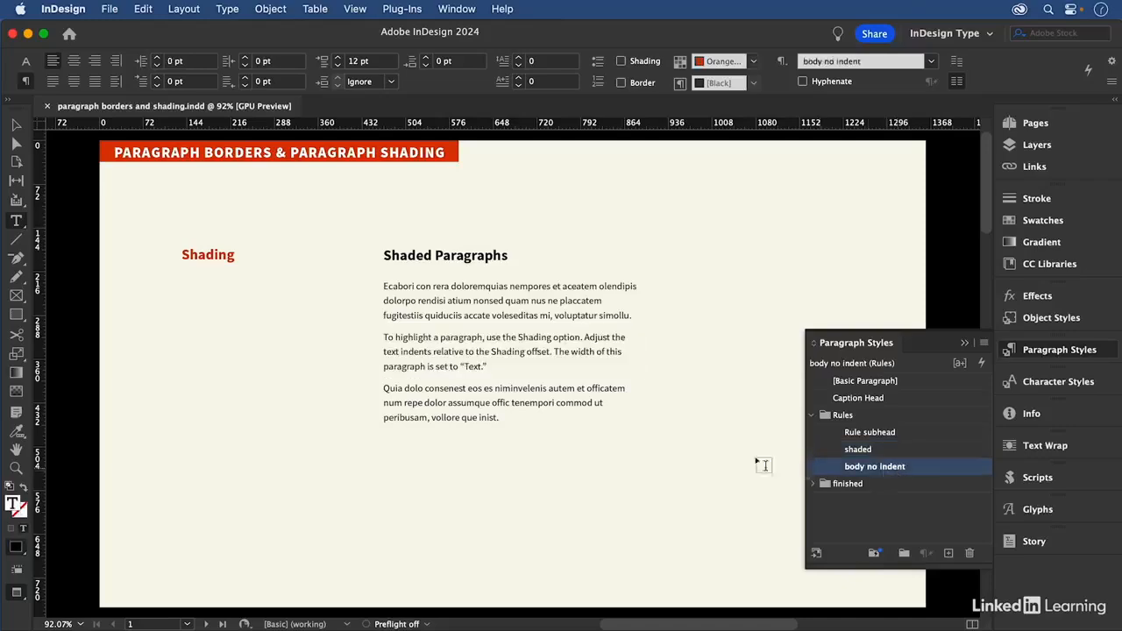
pyautogui.click(965, 343)
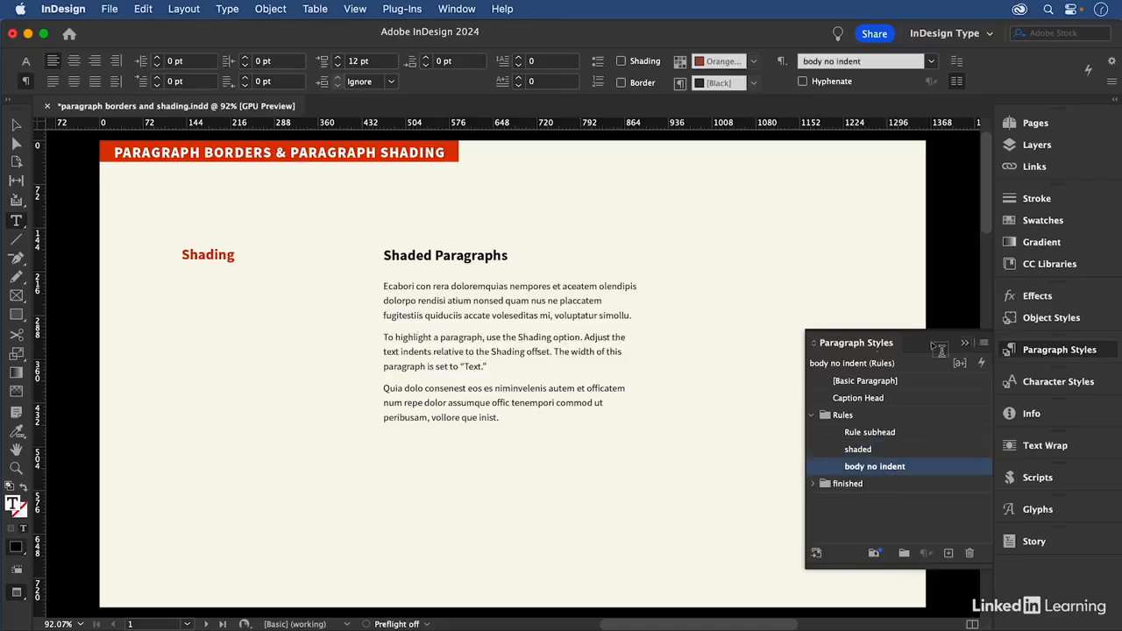
# Turn on paragraph shading in Orange 1665 for the "To highlight a paragraph" text through the Paragraph Borders and Shading settings
pyautogui.moveTo(690, 327); pyautogui.dragTo(375, 328)
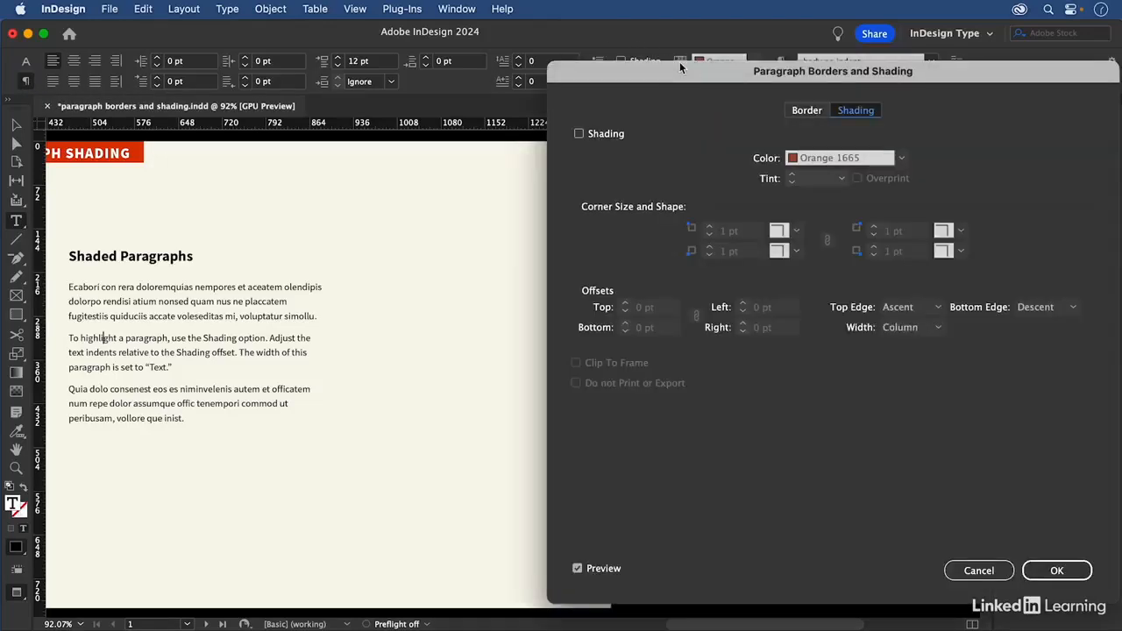
pyautogui.click(680, 66)
pyautogui.moveTo(686, 74); pyautogui.dragTo(540, 71)
pyautogui.click(432, 131)
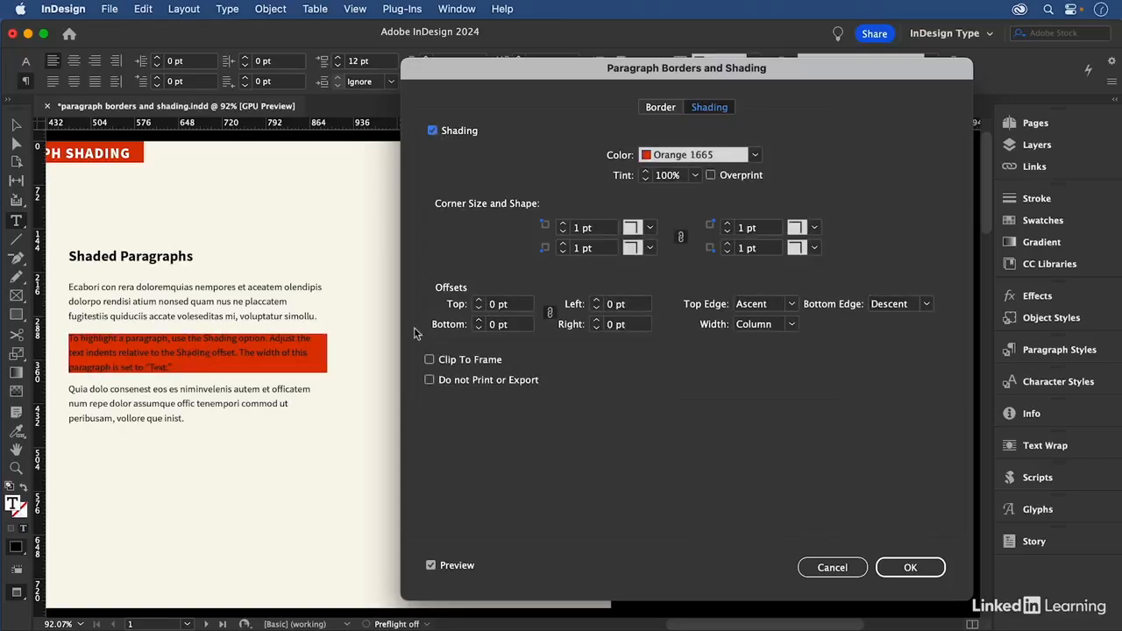
# Set all four linked shading offsets to 12 pt
pyautogui.doubleClick(490, 305)
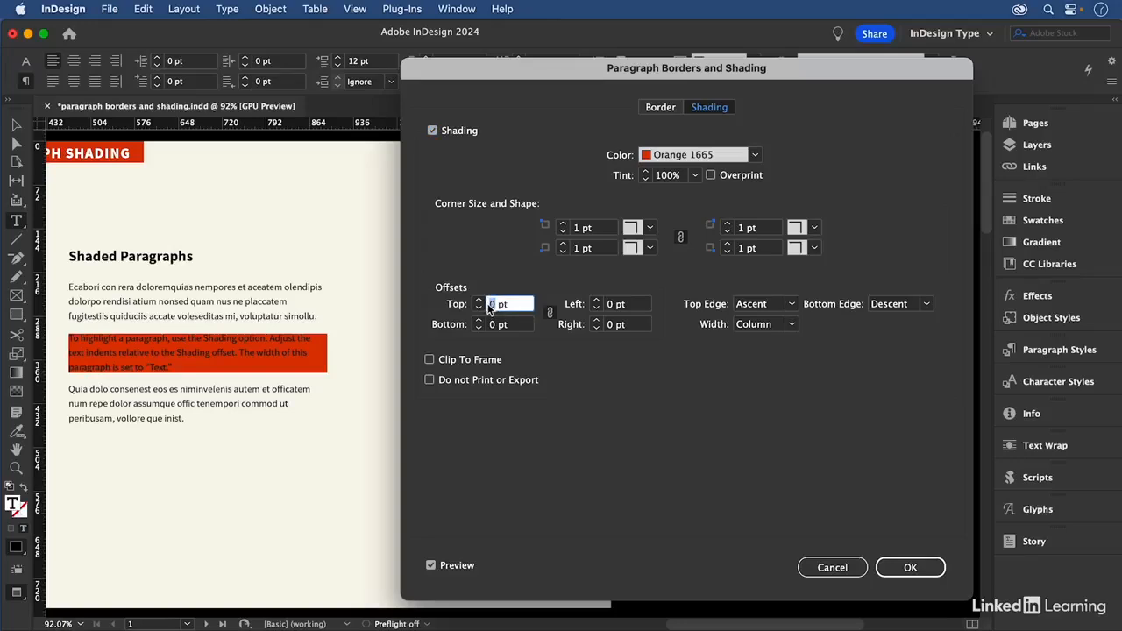
pyautogui.write('12')
pyautogui.press('Tab')
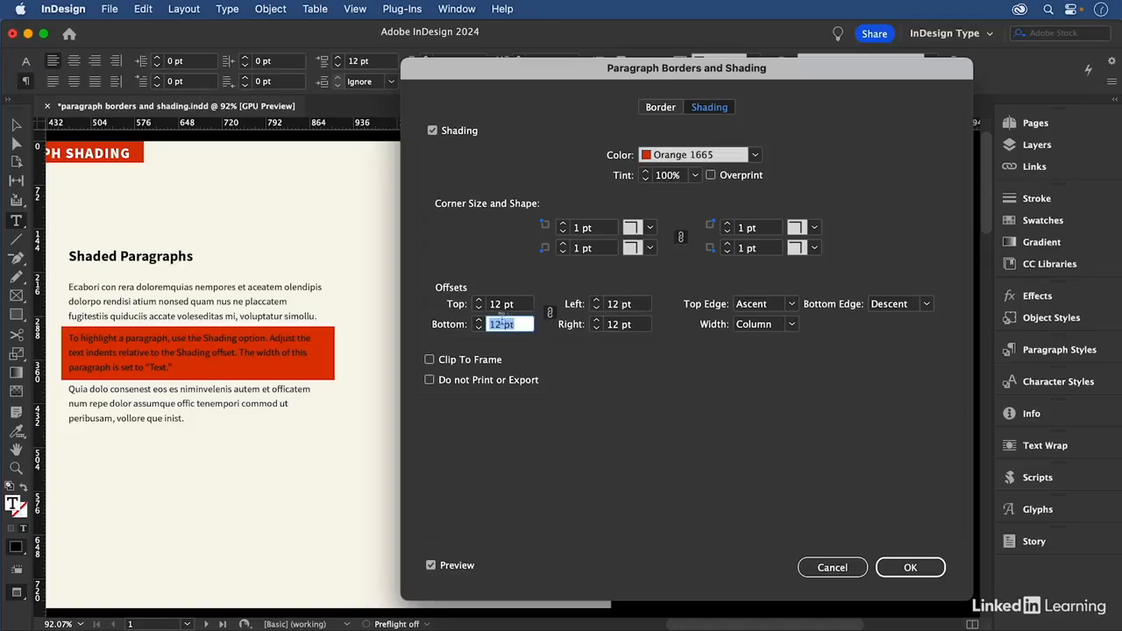
# Unlink the shading offsets and set the left and right offsets to 0 pt
pyautogui.click(549, 313)
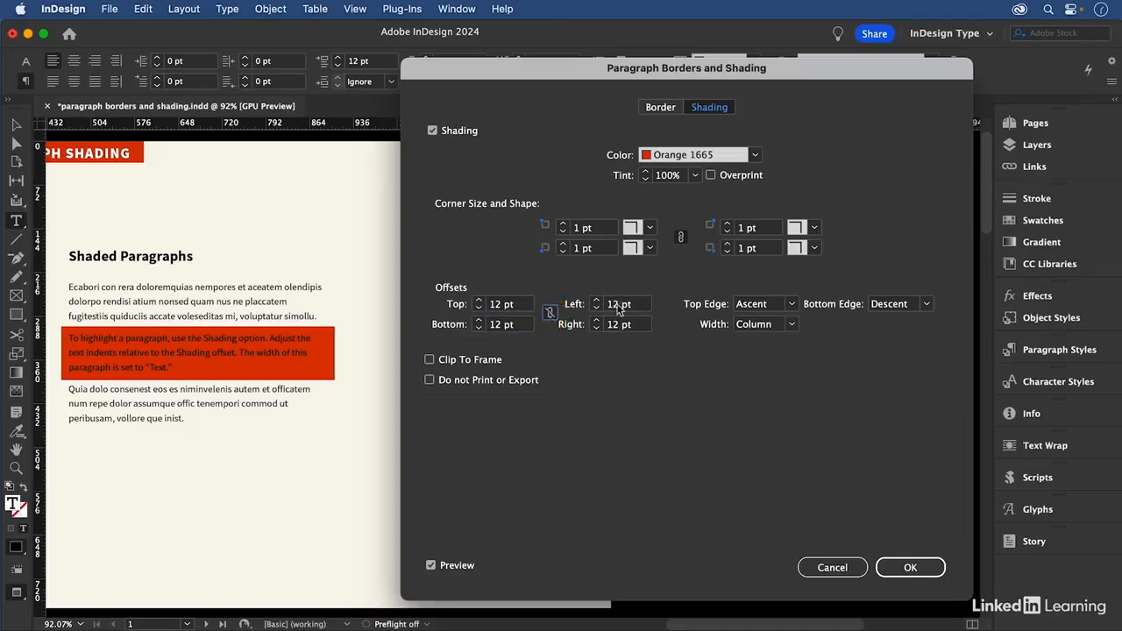
pyautogui.doubleClick(618, 304)
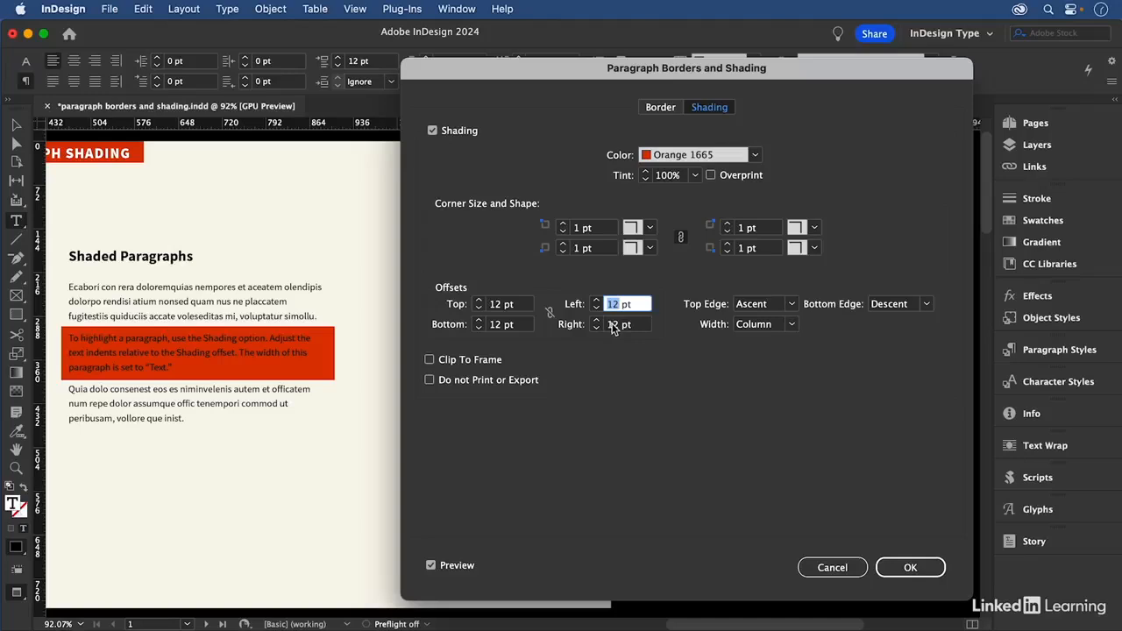
pyautogui.write('0')
pyautogui.doubleClick(613, 325)
pyautogui.write('0')
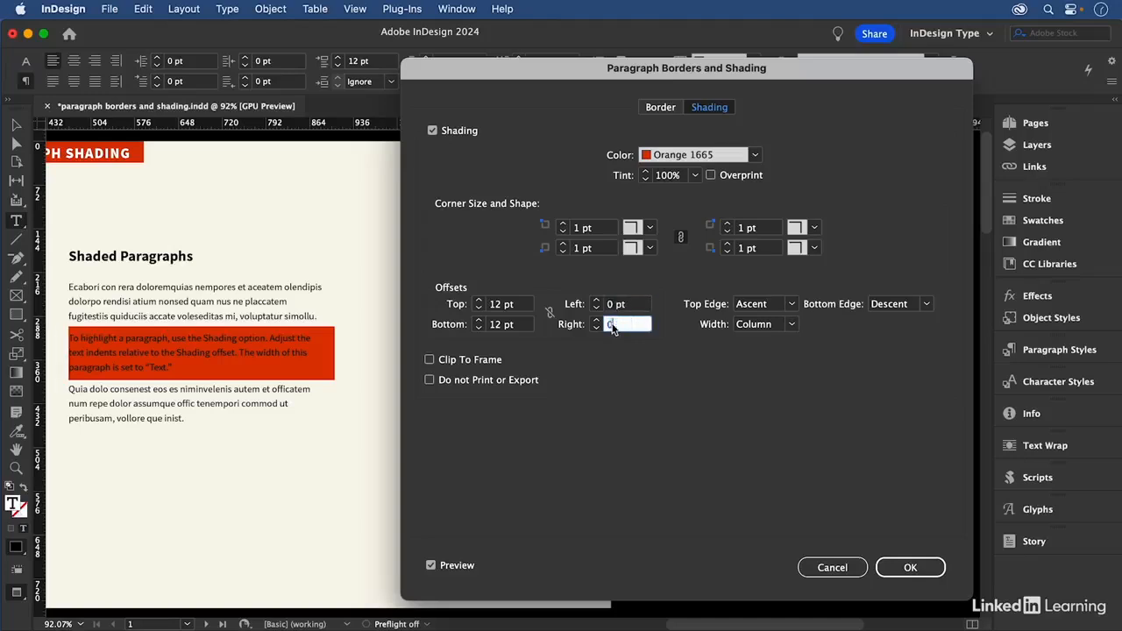
pyautogui.press('Tab')
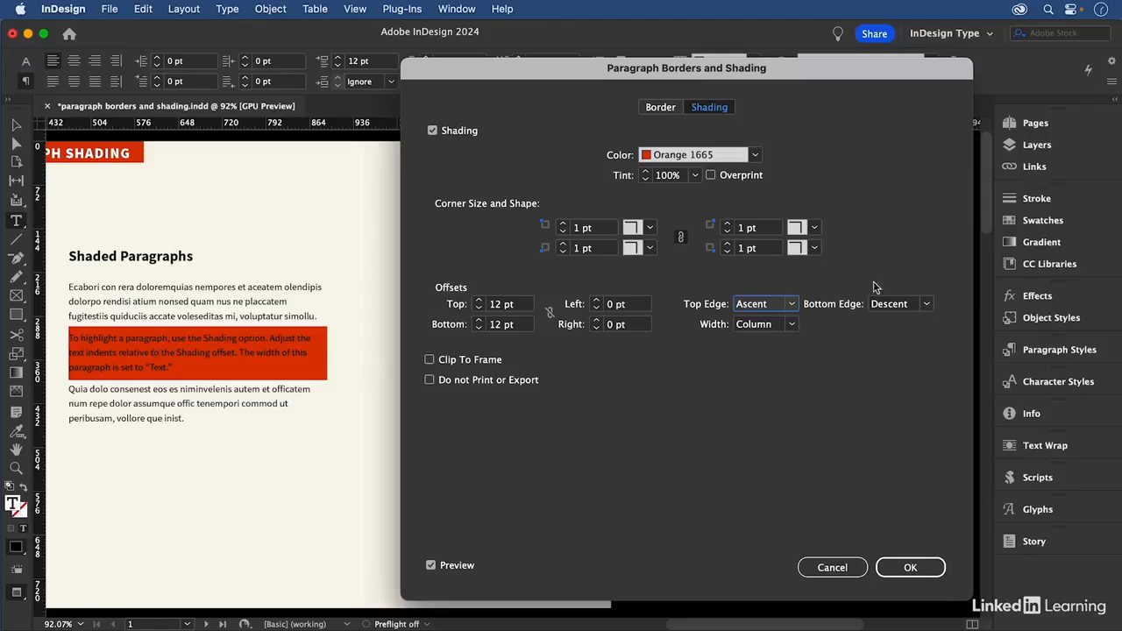
# Set the shading's bottom edge to Baseline and accept the shading settings
pyautogui.click(927, 305)
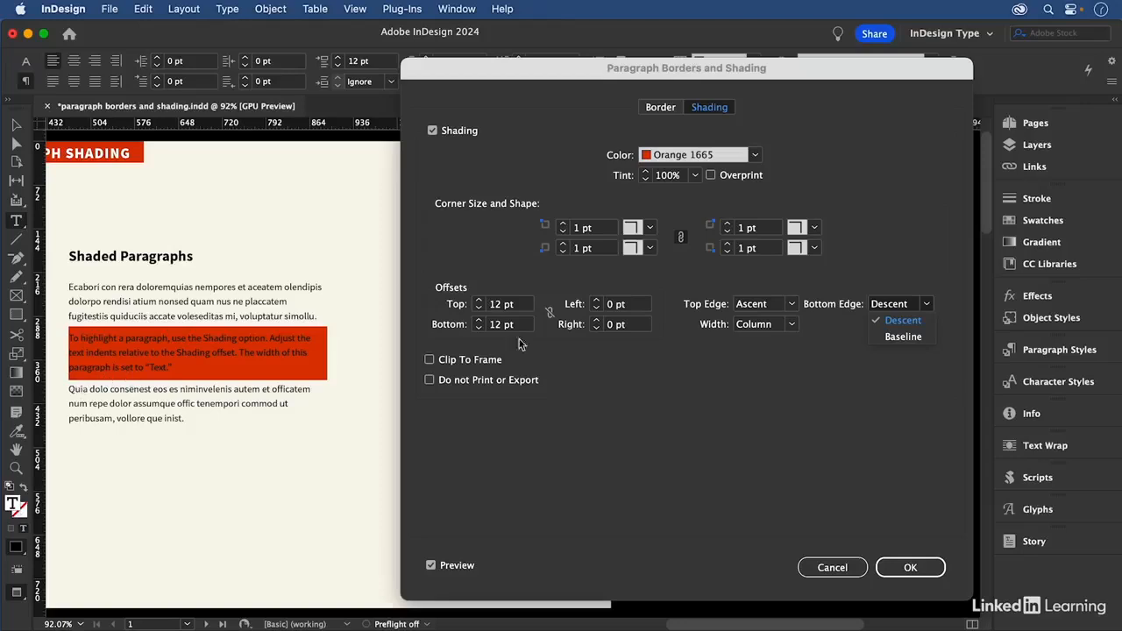
pyautogui.click(903, 337)
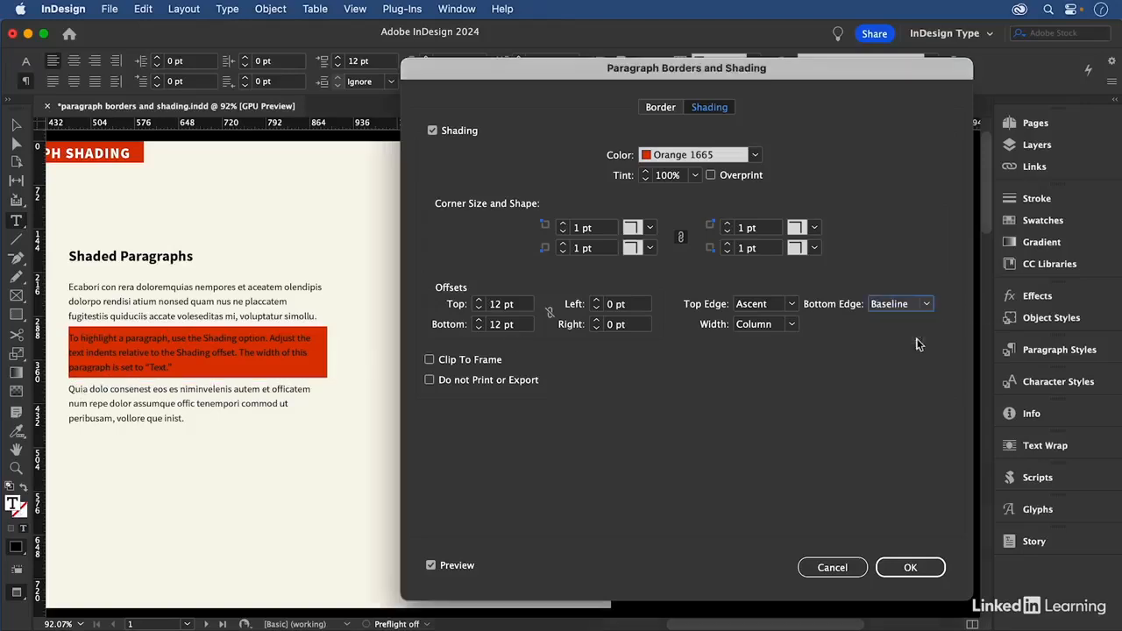
pyautogui.click(934, 567)
# Give the shaded paragraph left and right indents of 12 pt
pyautogui.tripleClick(136, 353)
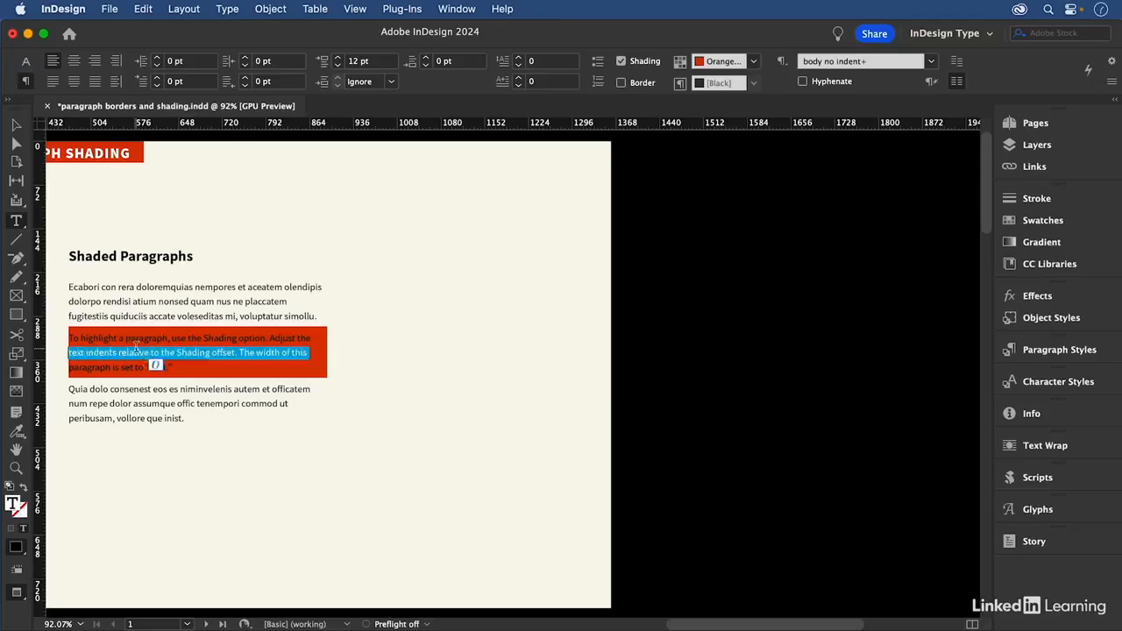
pyautogui.click(136, 353)
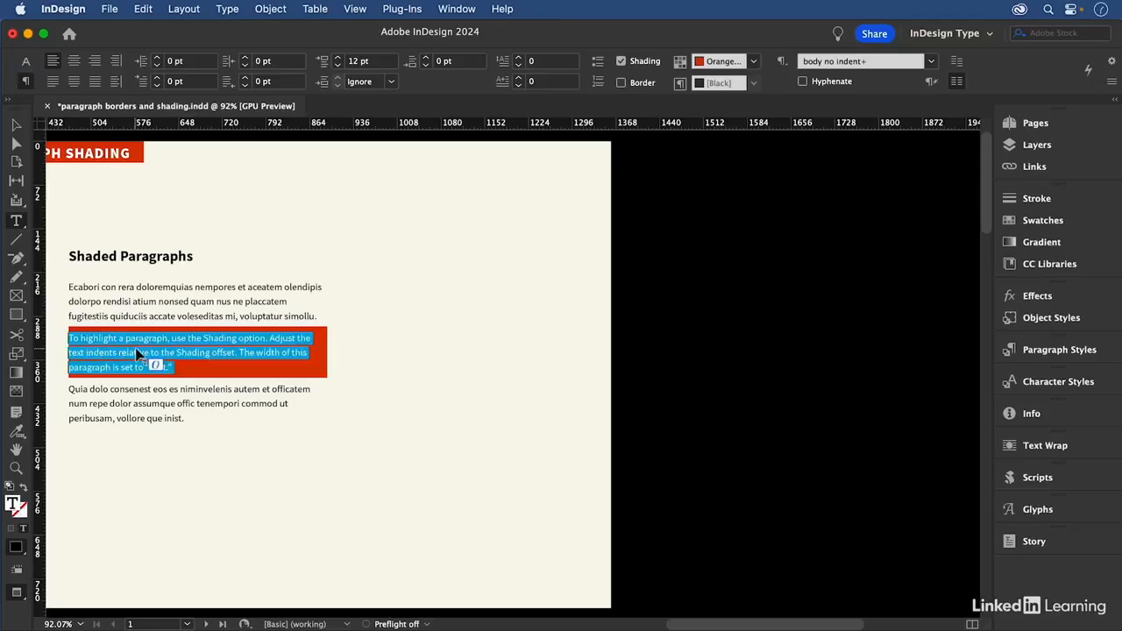
pyautogui.click(175, 62)
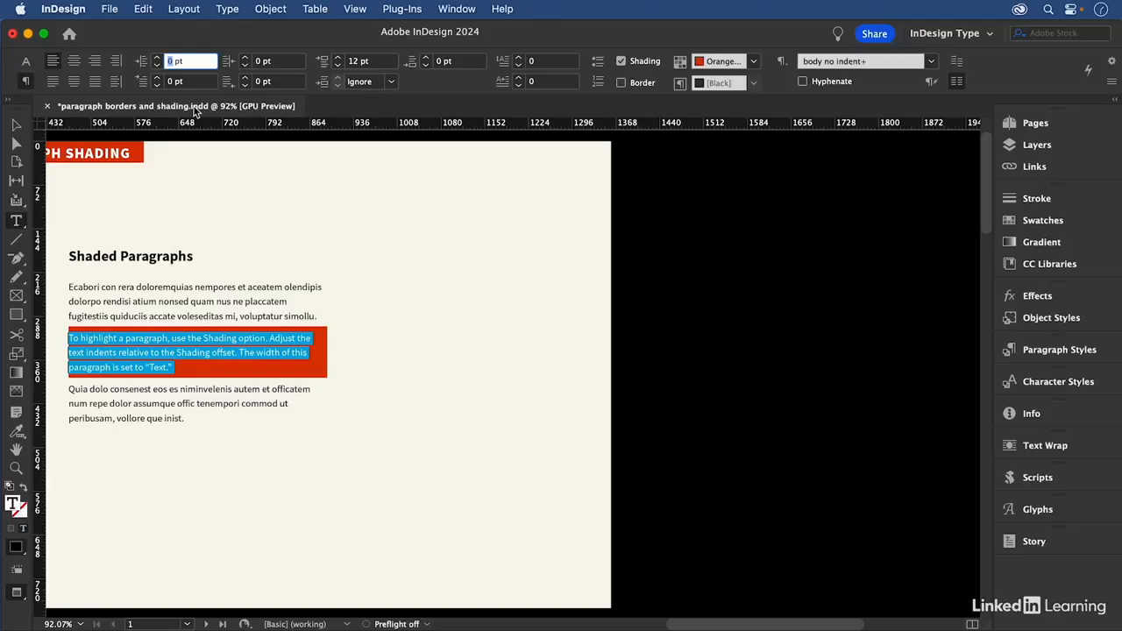
pyautogui.press('Tab')
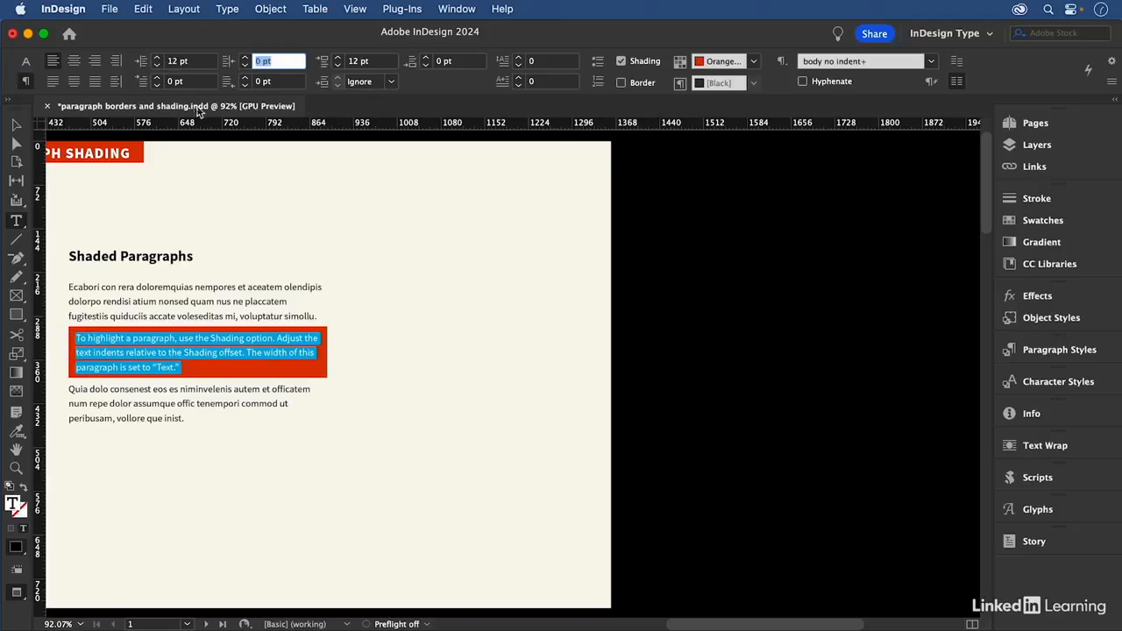
pyautogui.write('12')
pyautogui.press('Tab')
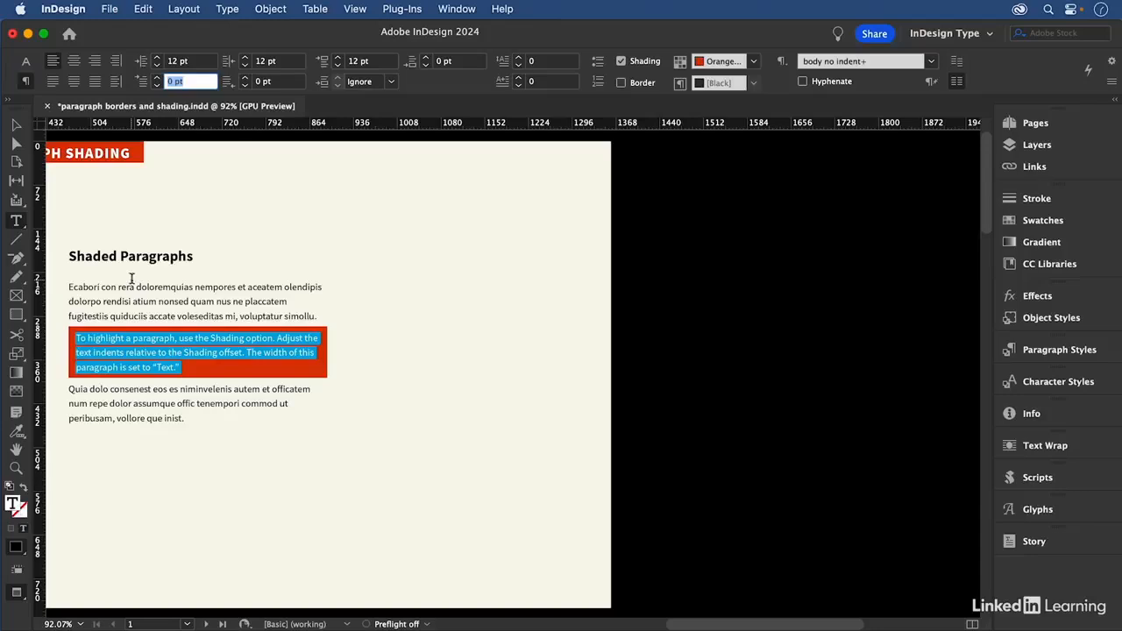
# Set the font style of the whole shaded paragraph to Semibold
pyautogui.click(106, 342)
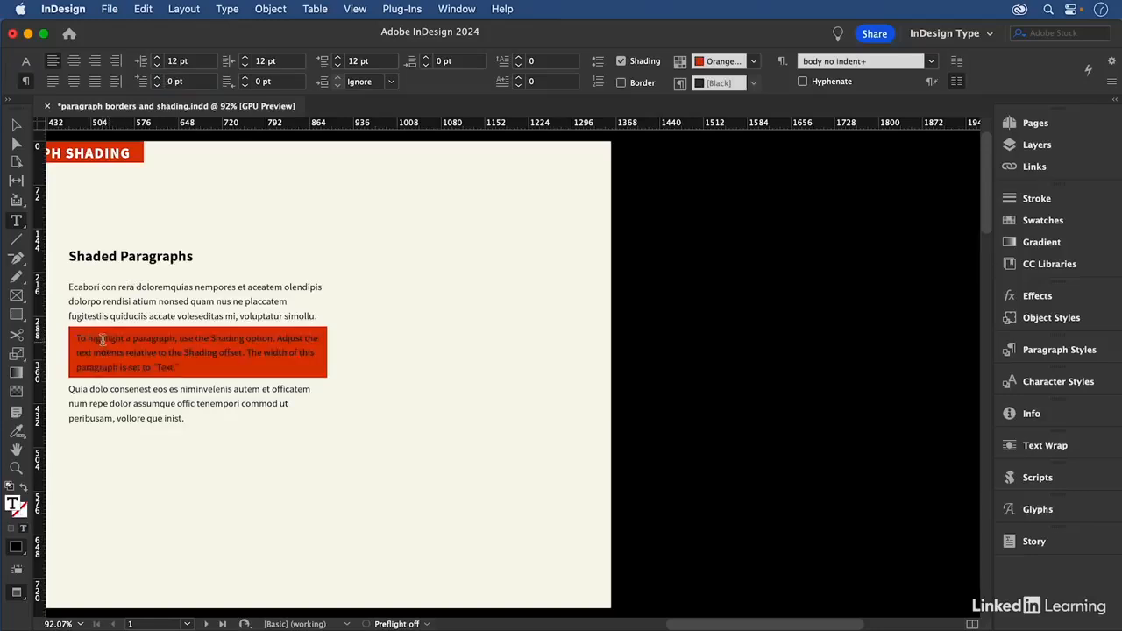
pyautogui.tripleClick(103, 338)
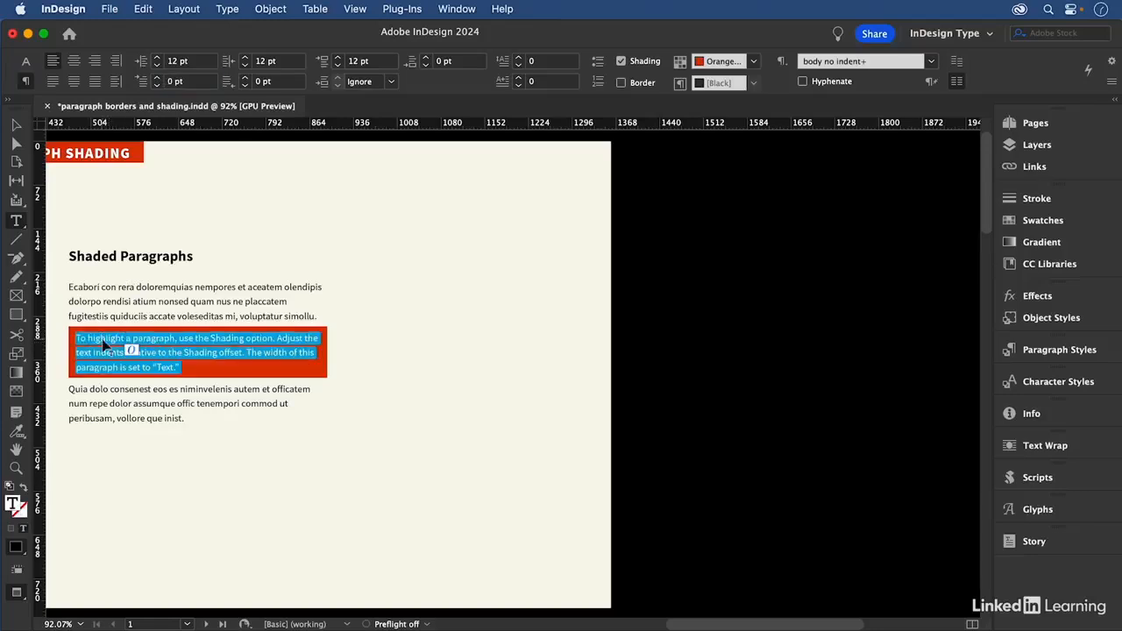
pyautogui.click(26, 63)
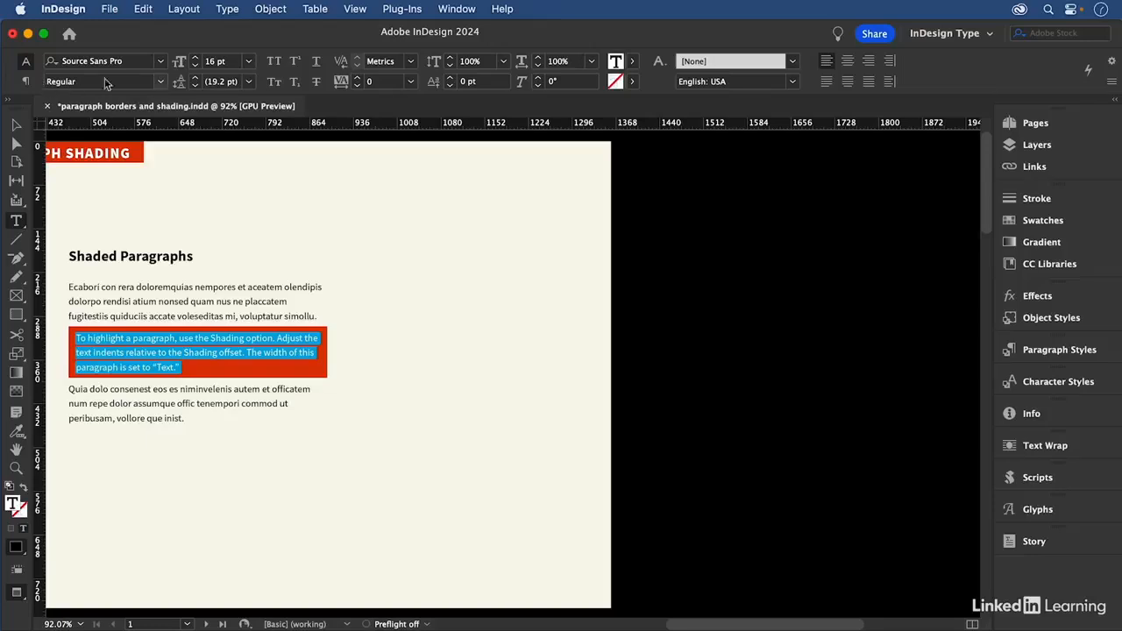
pyautogui.click(162, 81)
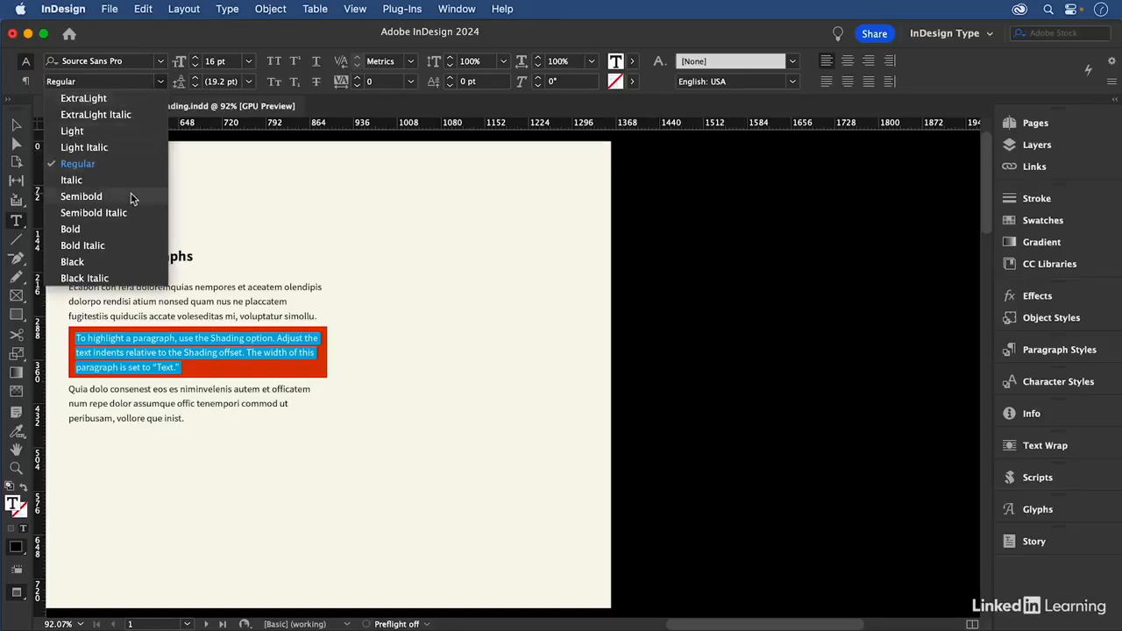
pyautogui.click(80, 196)
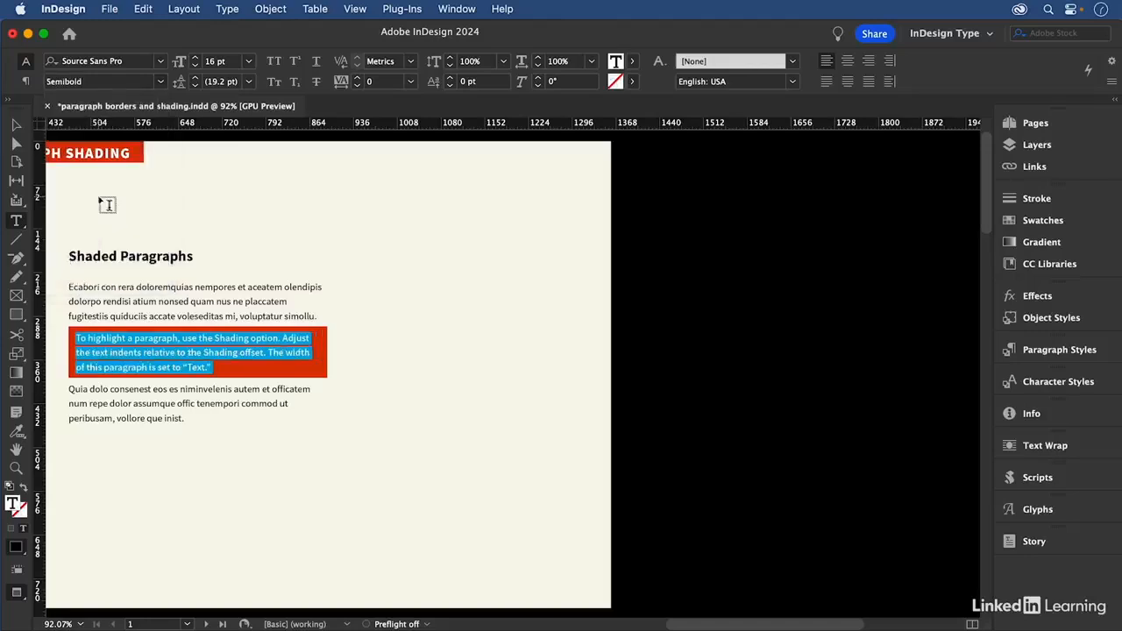
# Colour the shaded paragraph's text with the [Paper] swatch and deselect the text
pyautogui.click(1071, 225)
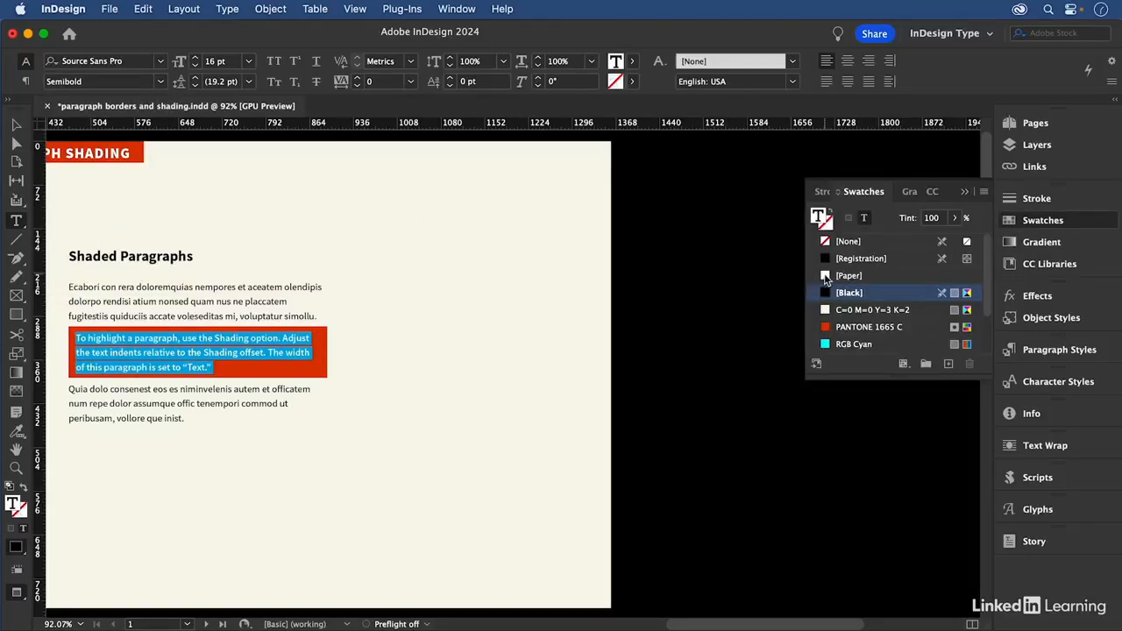
pyautogui.click(825, 276)
pyautogui.click(965, 191)
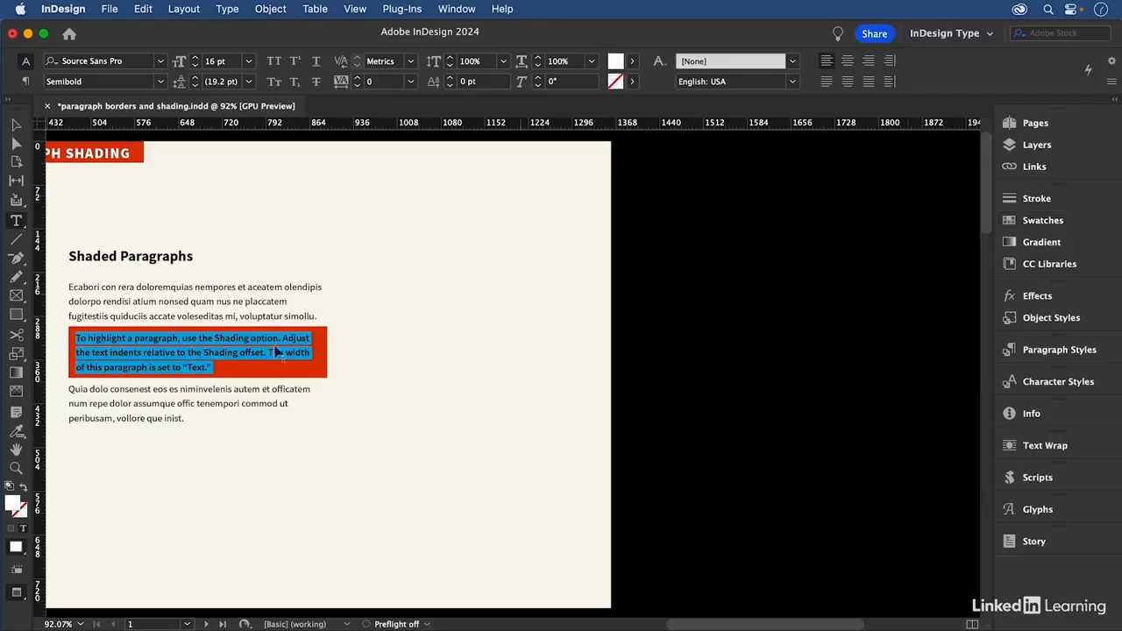
pyautogui.click(159, 353)
# Try adding a paragraph break before "quam" in the body text above the shaded paragraph, and undo it
pyautogui.click(15, 126)
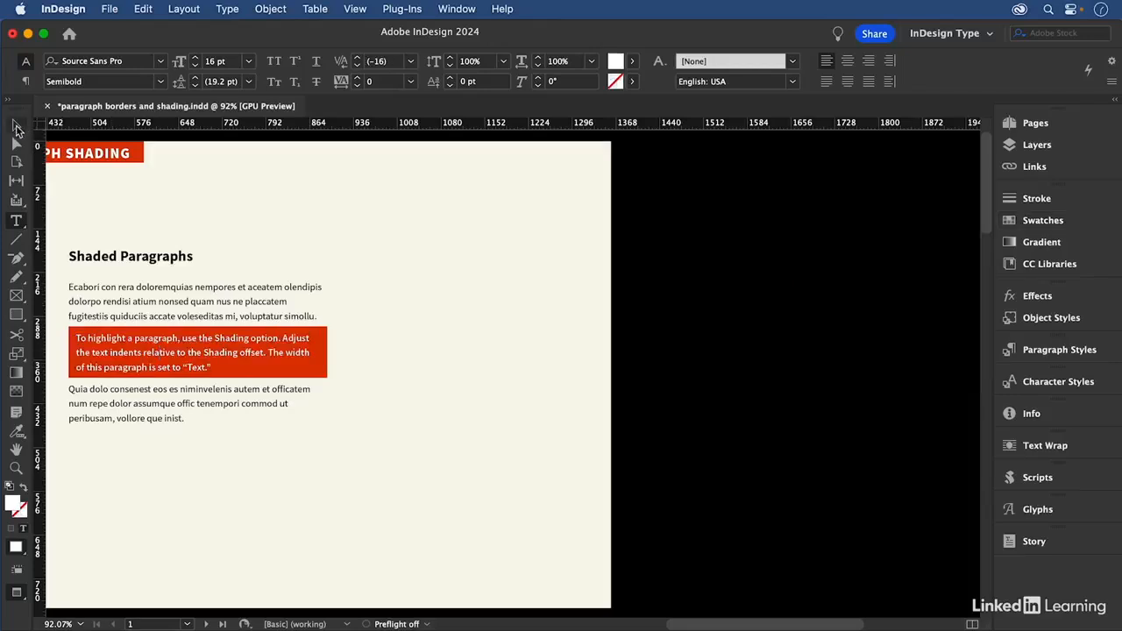
pyautogui.moveTo(145, 238); pyautogui.dragTo(464, 224)
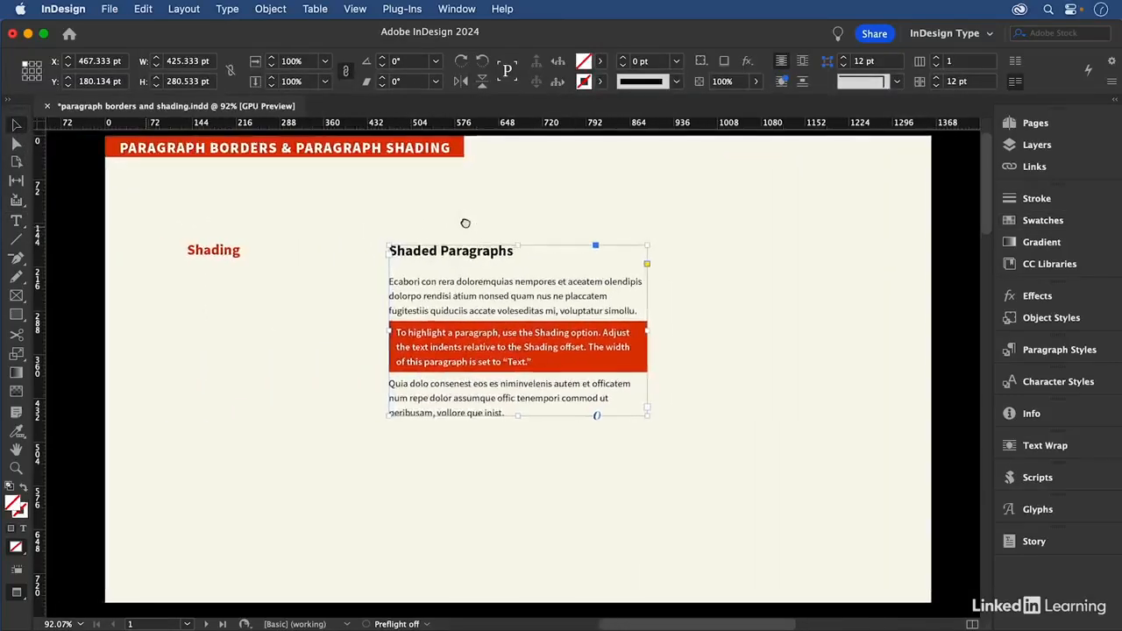
pyautogui.click(465, 228)
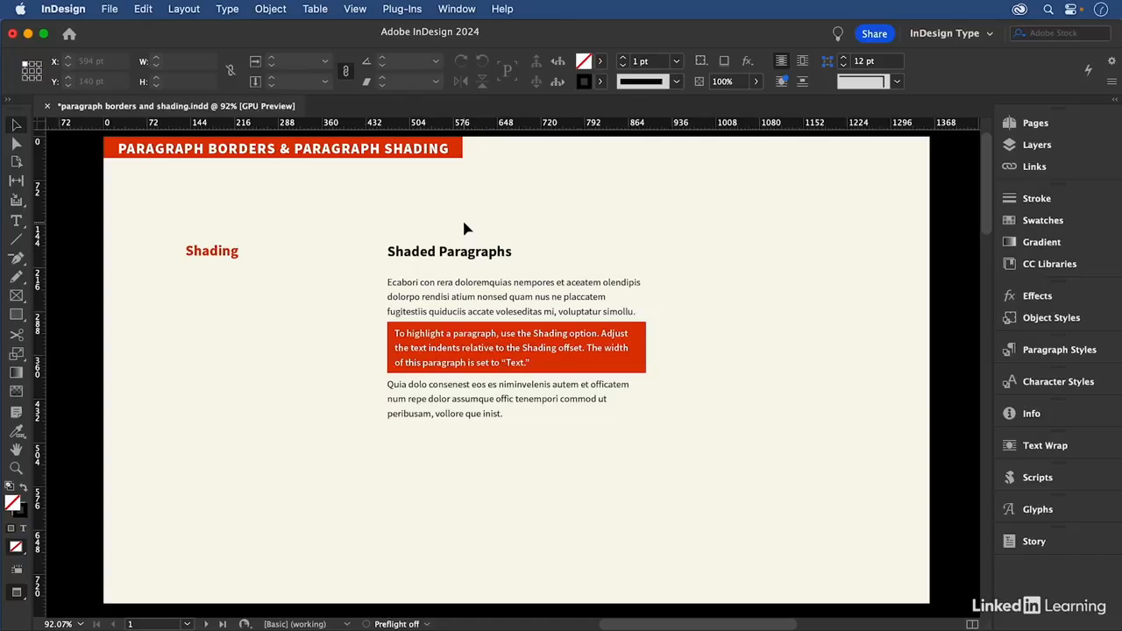
pyautogui.click(514, 299)
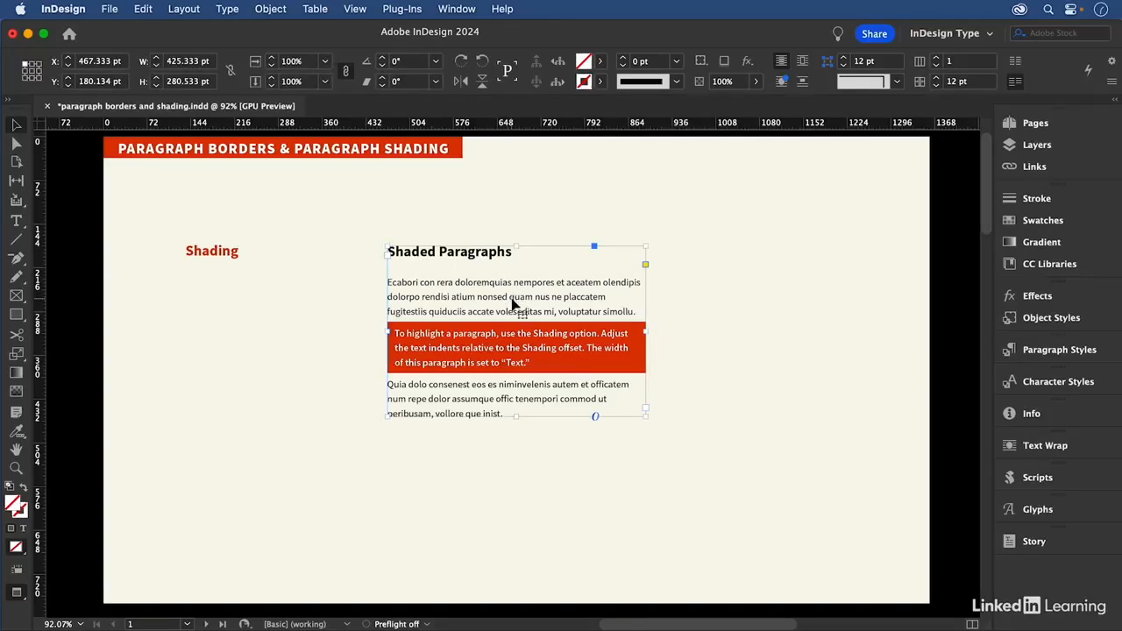
pyautogui.doubleClick(511, 298)
pyautogui.press('Return')
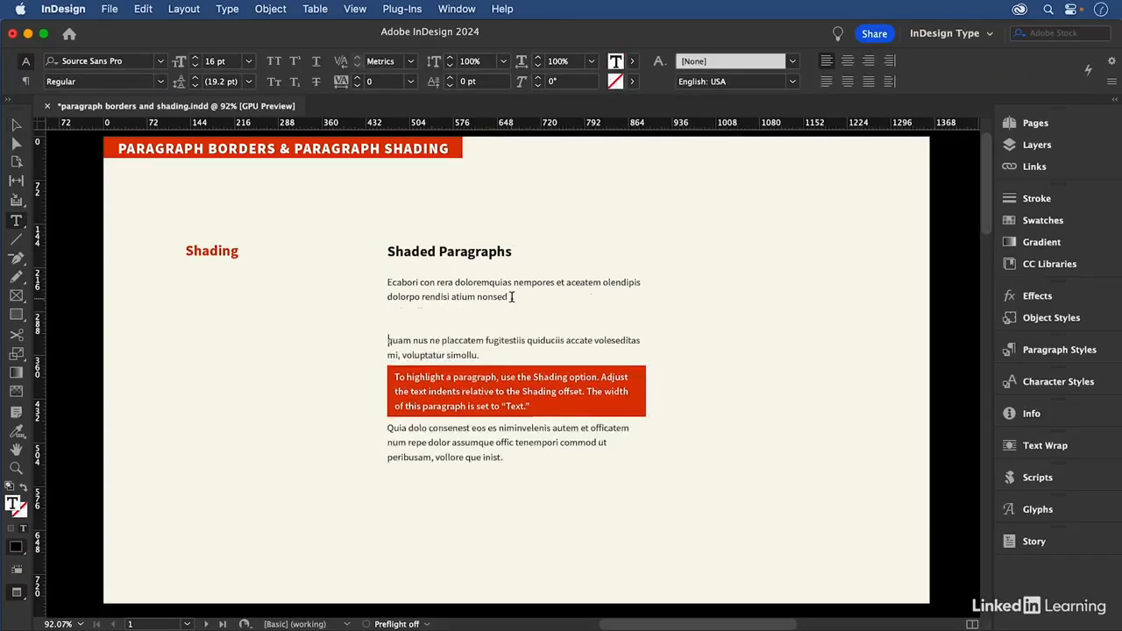
pyautogui.press('super+z')
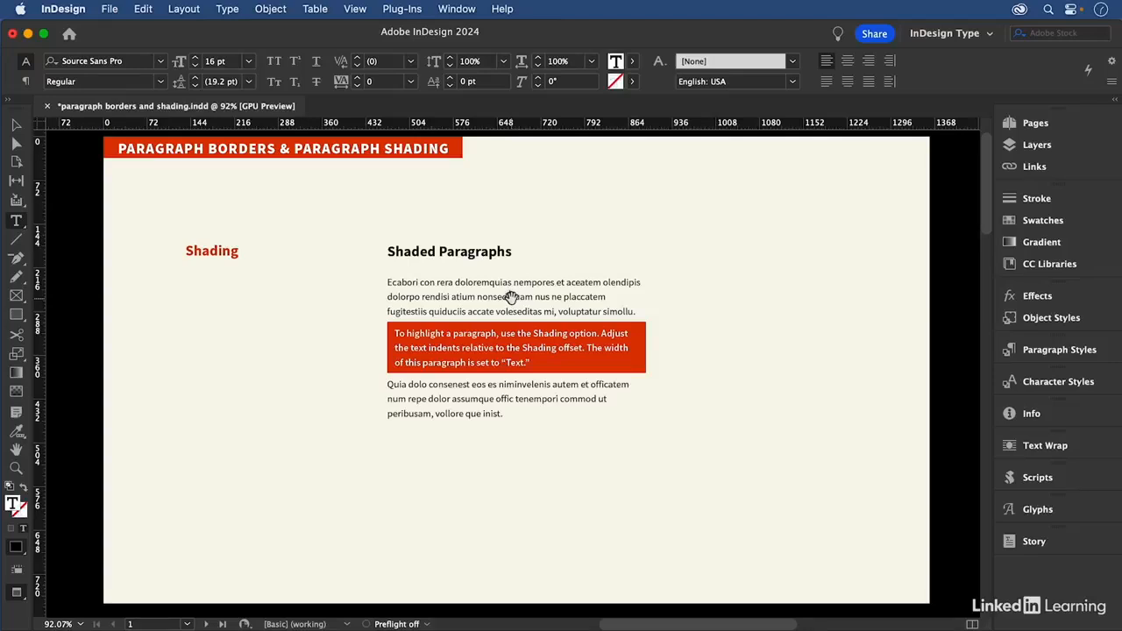
# Go to page 2 and check the left and right indents of the boxed paragraph
pyautogui.press('super+Page_Down')
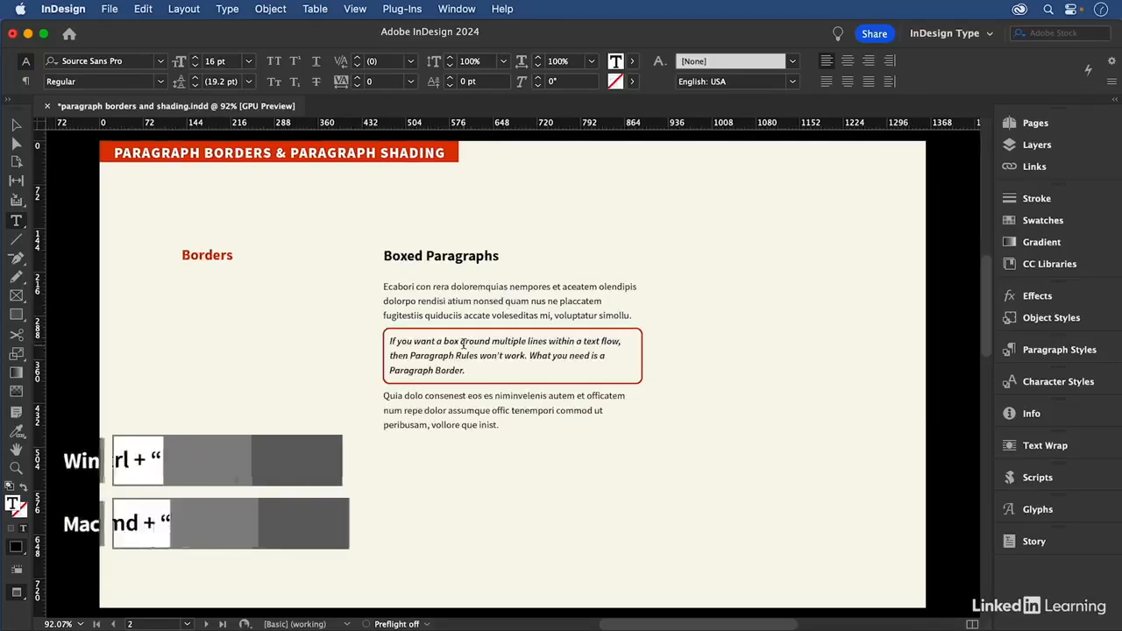
pyautogui.click(458, 340)
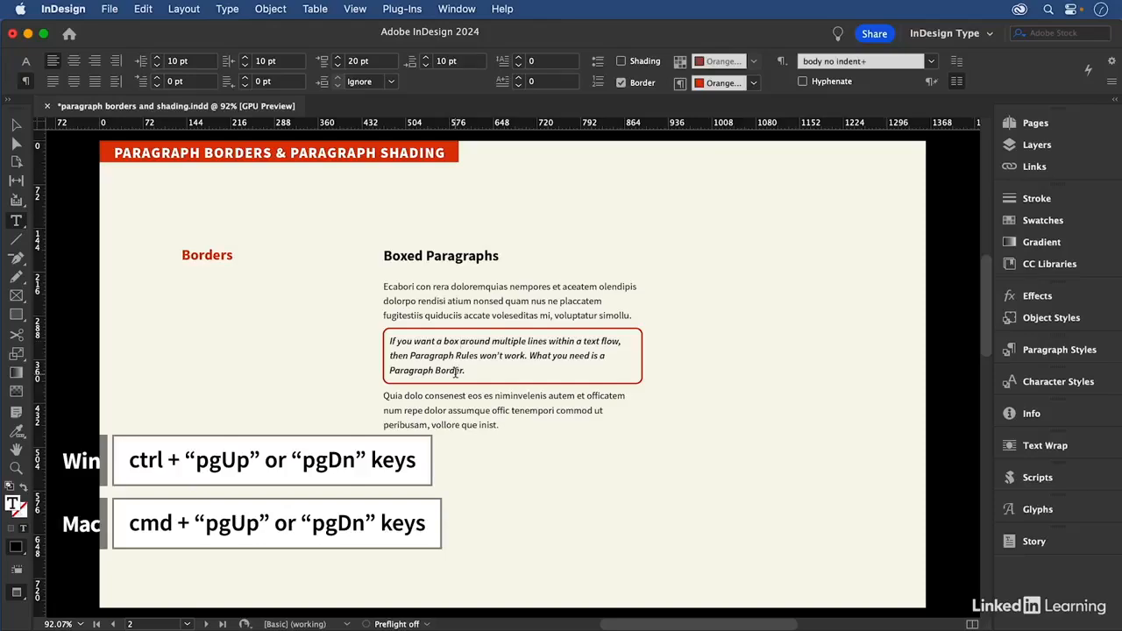
pyautogui.moveTo(533, 320); pyautogui.dragTo(325, 330)
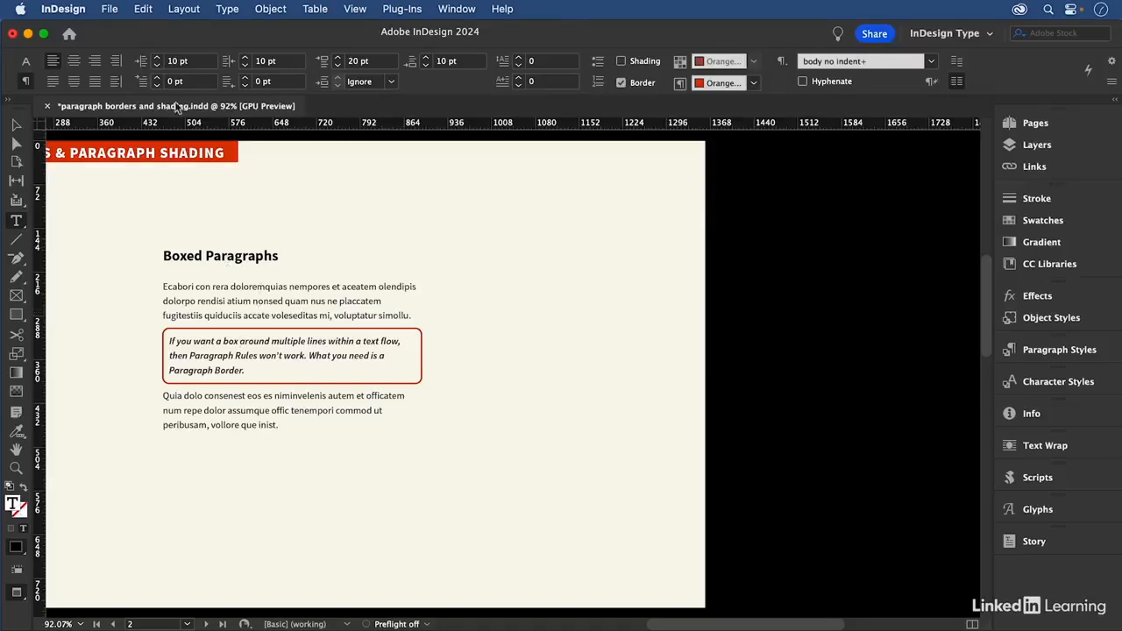
pyautogui.click(155, 61)
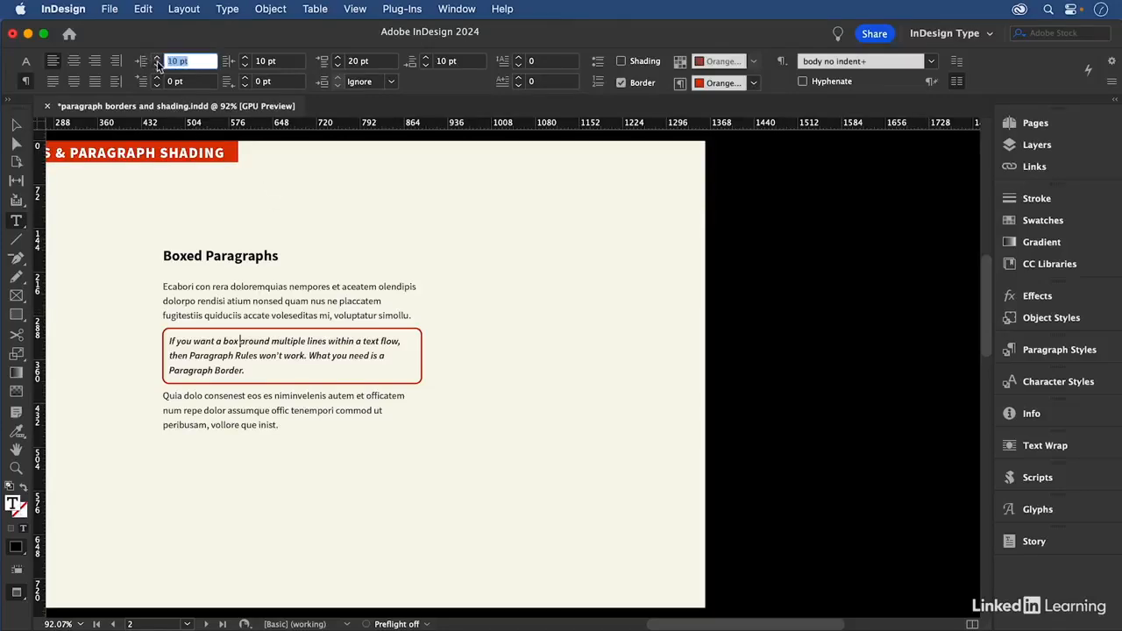
pyautogui.click(241, 61)
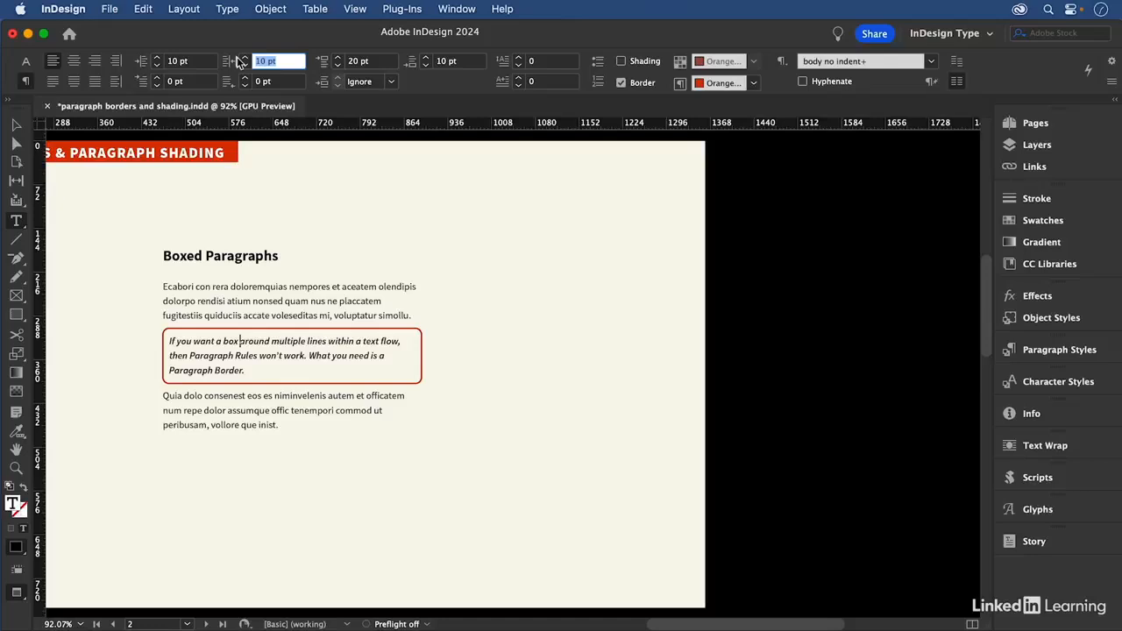
# Review the boxed paragraph's border stroke, offsets and corner shapes, keeping the corners Rounded, and accept the settings
pyautogui.keyDown('alt'); pyautogui.click(681, 85); pyautogui.keyUp('alt')
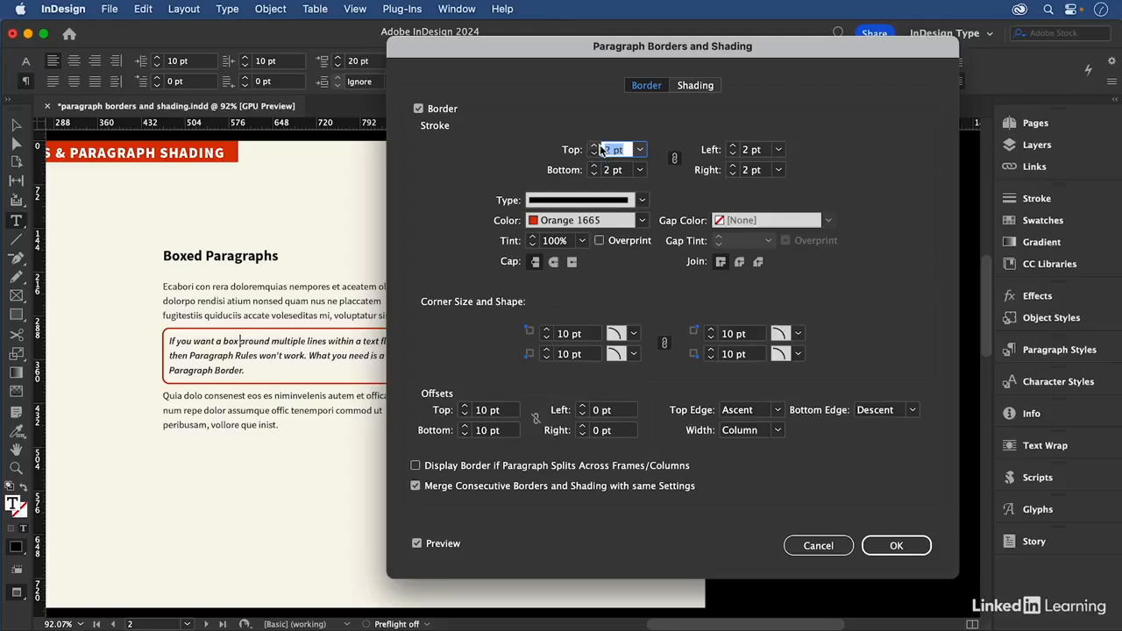
pyautogui.click(504, 410)
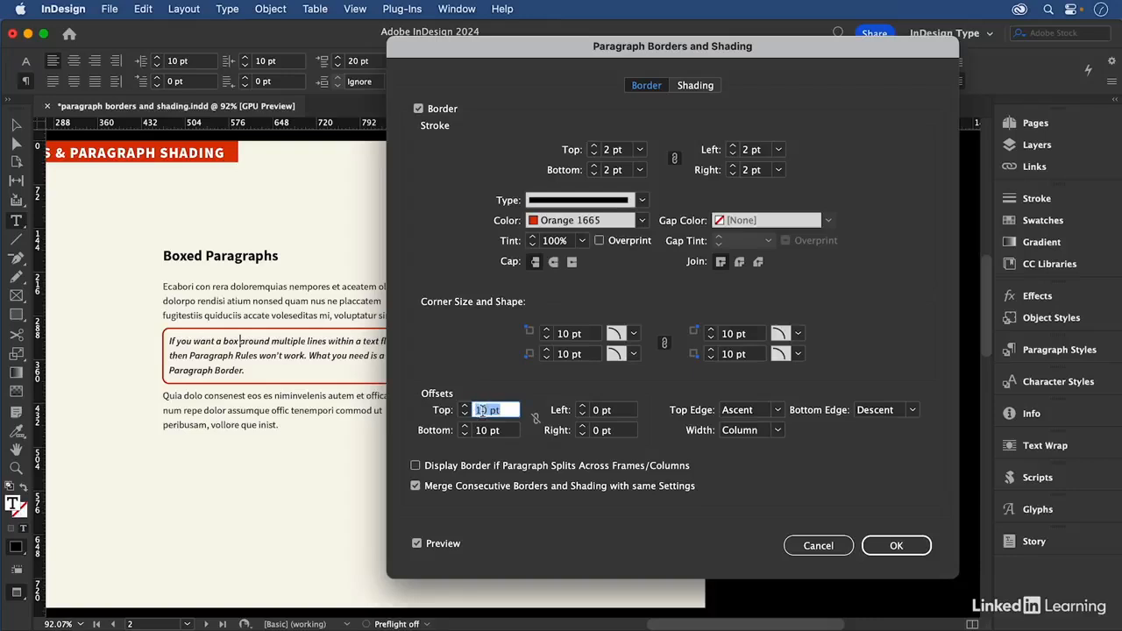
pyautogui.click(608, 412)
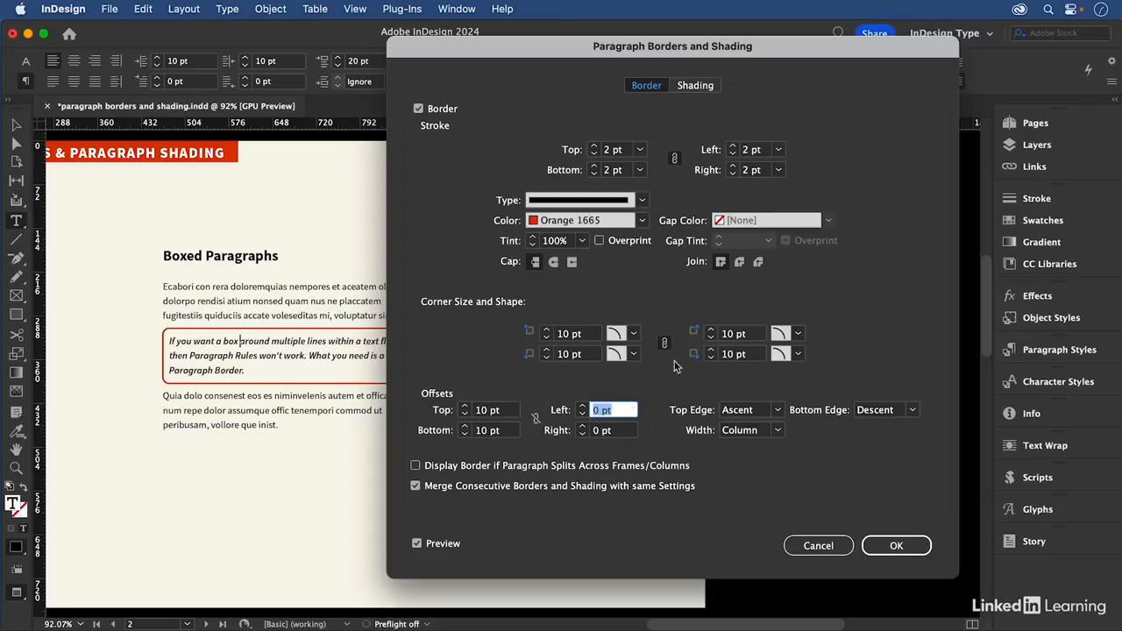
pyautogui.click(633, 334)
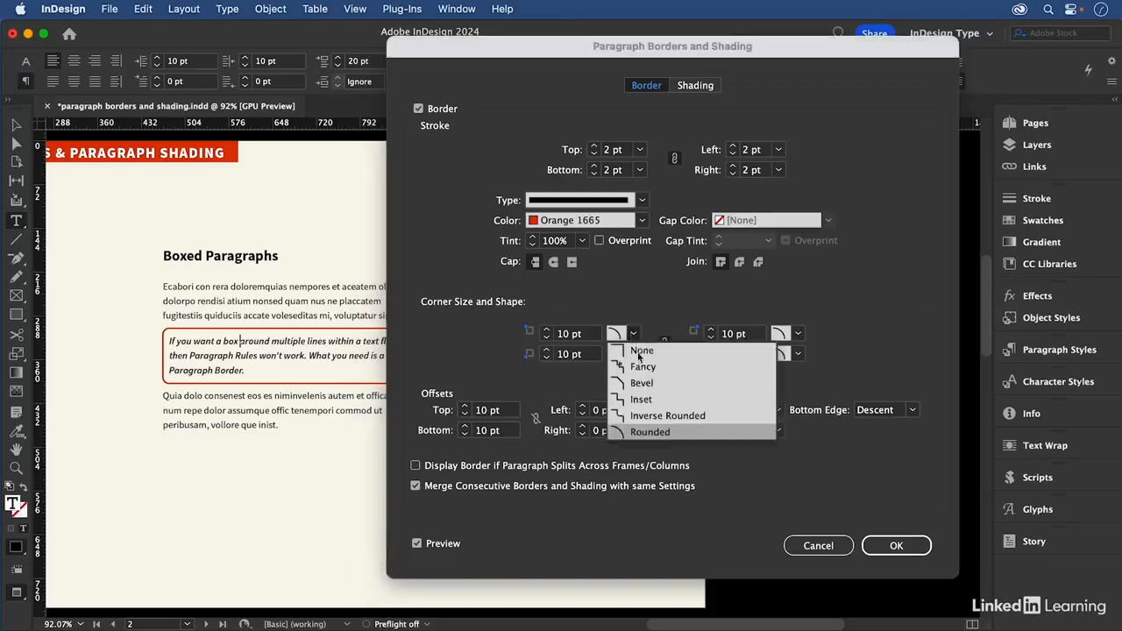
pyautogui.click(661, 431)
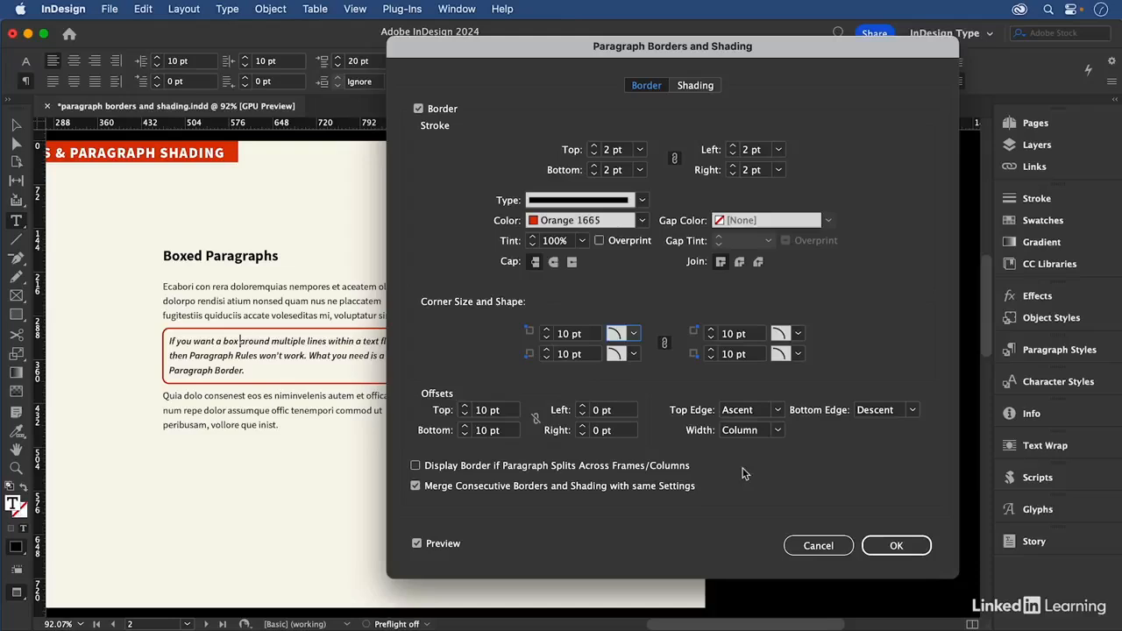
pyautogui.click(896, 545)
# Go to page 3 and compare the shading and border settings of the boxed and shaded paragraph, without changing them
pyautogui.hotkey('alt', 'pagedown')
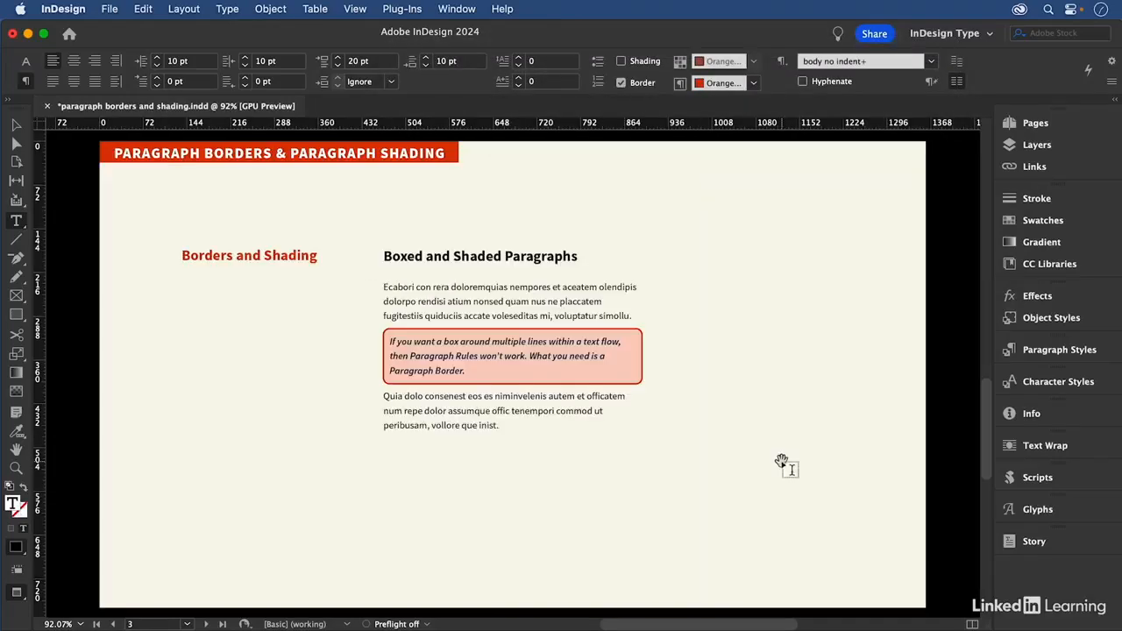
pyautogui.click(640, 356)
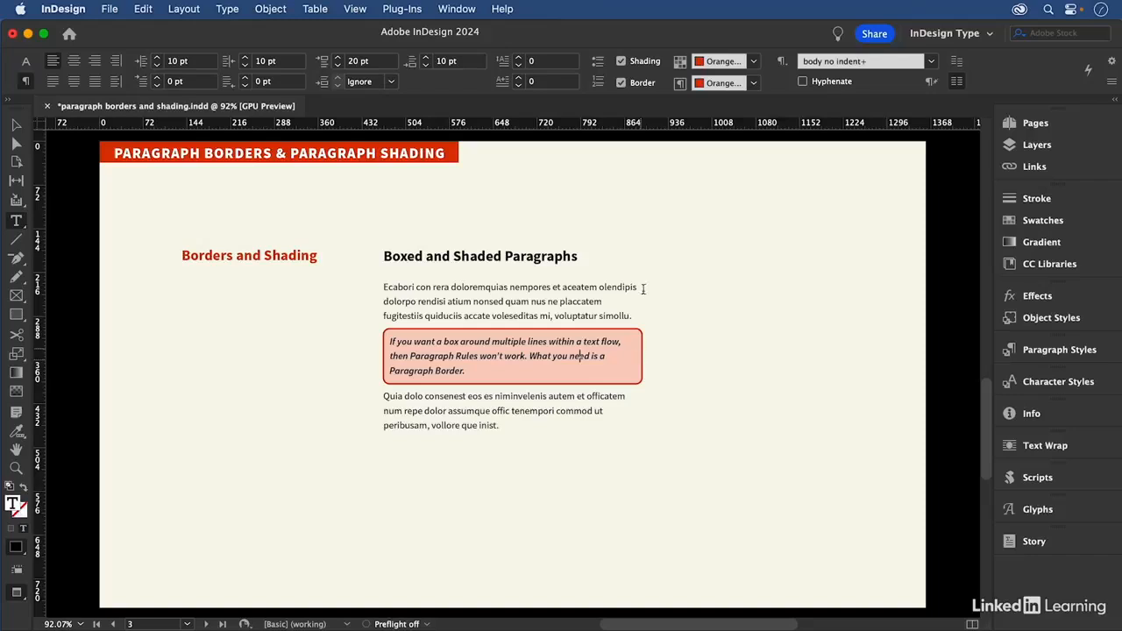
pyautogui.keyDown('alt'); pyautogui.click(680, 65); pyautogui.keyUp('alt')
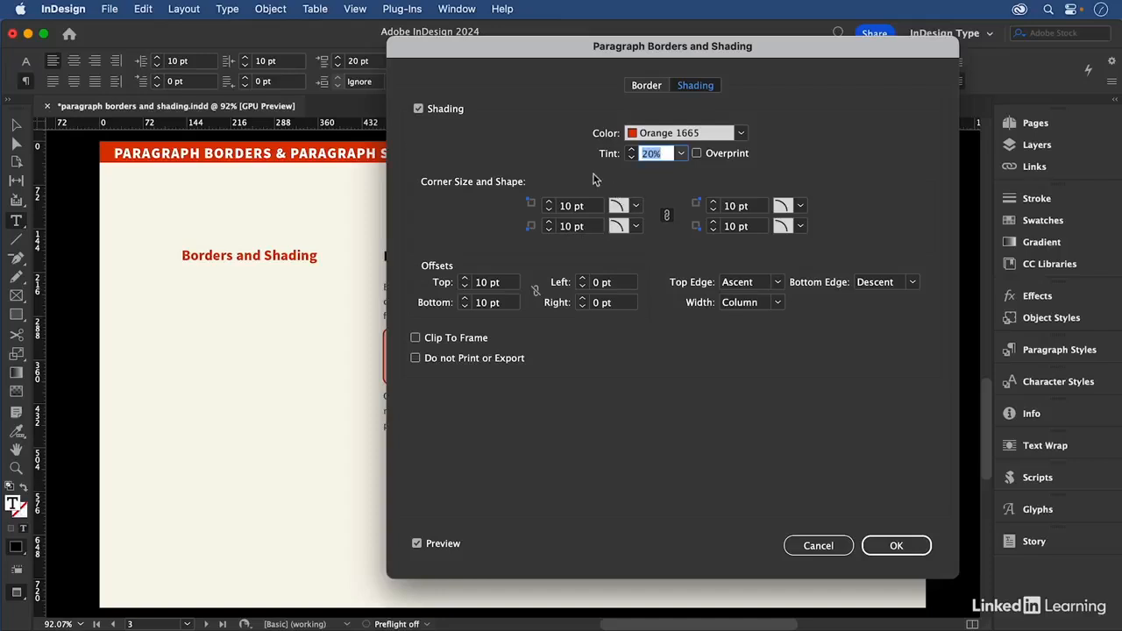
pyautogui.click(656, 89)
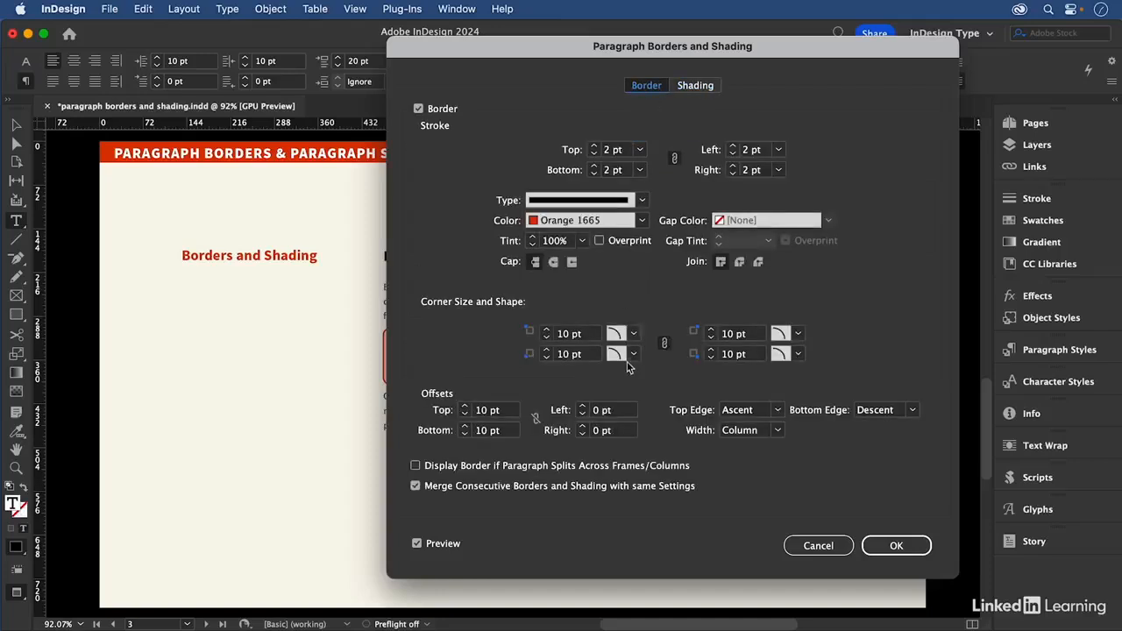
pyautogui.click(840, 546)
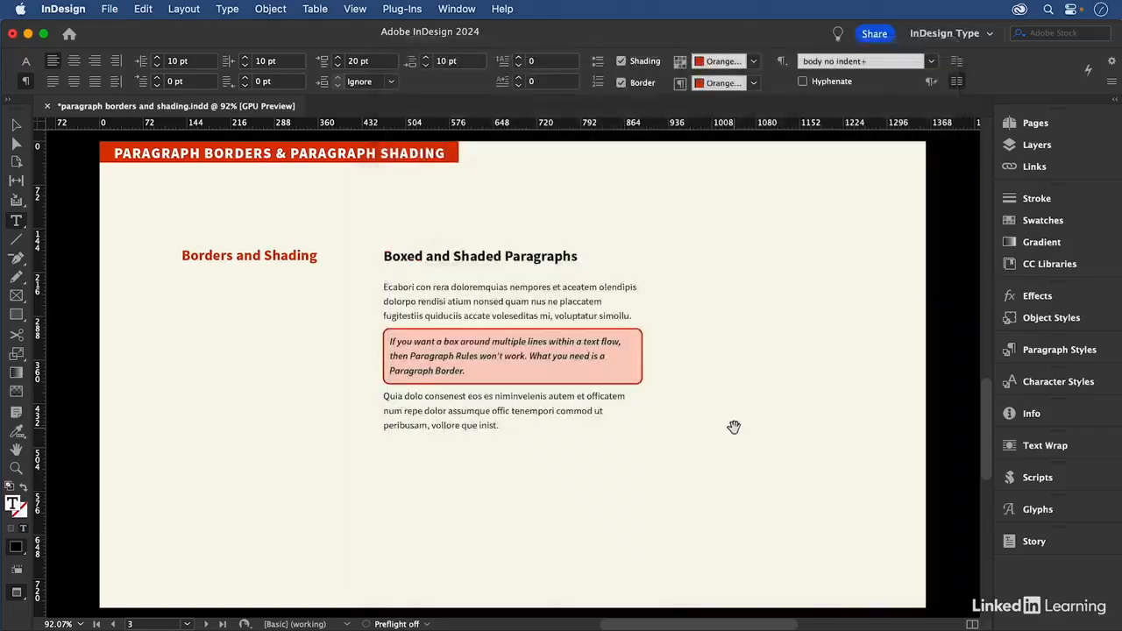
# Go to page 4, magnify the sidebar with the vertical line, and inspect its heading, strapline and body paragraphs one by one
pyautogui.hotkey('alt', 'pagedown')
pyautogui.click(458, 303)
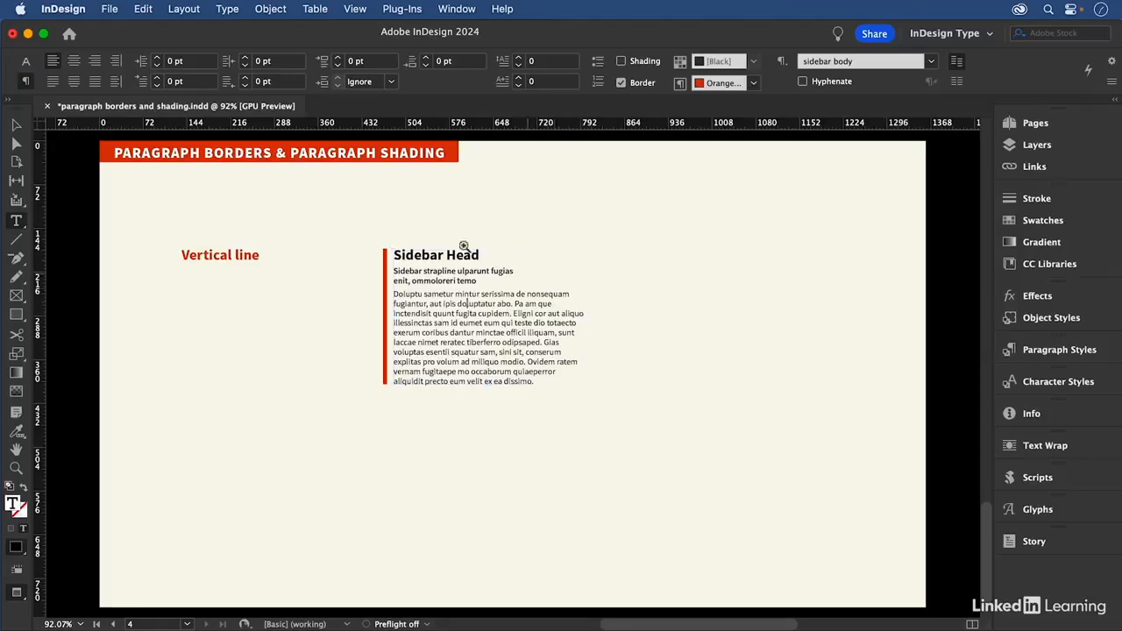
pyautogui.press('super+space')
pyautogui.moveTo(314, 224); pyautogui.dragTo(648, 447)
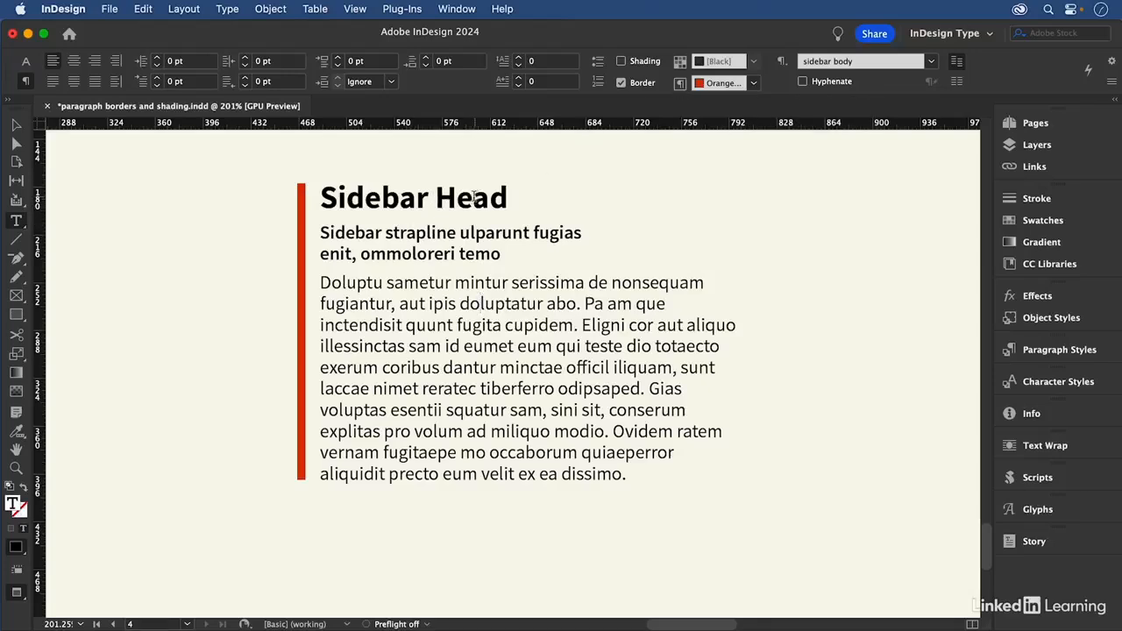
pyautogui.click(458, 254)
pyautogui.click(467, 215)
pyautogui.click(470, 233)
pyautogui.click(469, 282)
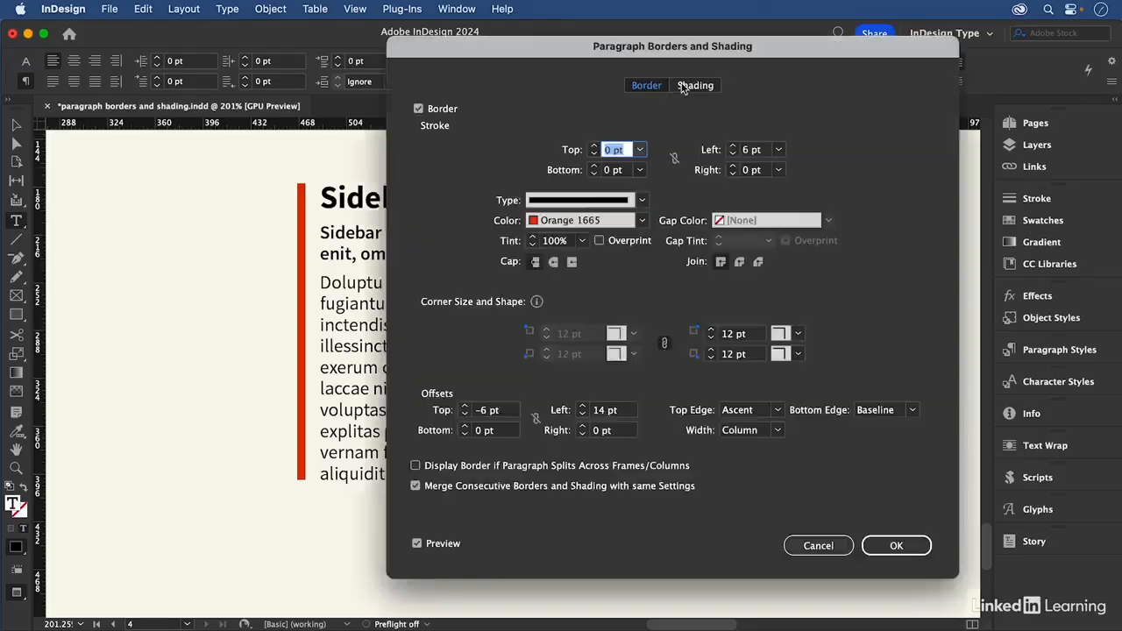
# Try a left border offset of 13 pt on the sidebar body paragraph, restore it to 14 pt and accept the settings
pyautogui.keyDown('alt'); pyautogui.click(681, 85); pyautogui.keyUp('alt')
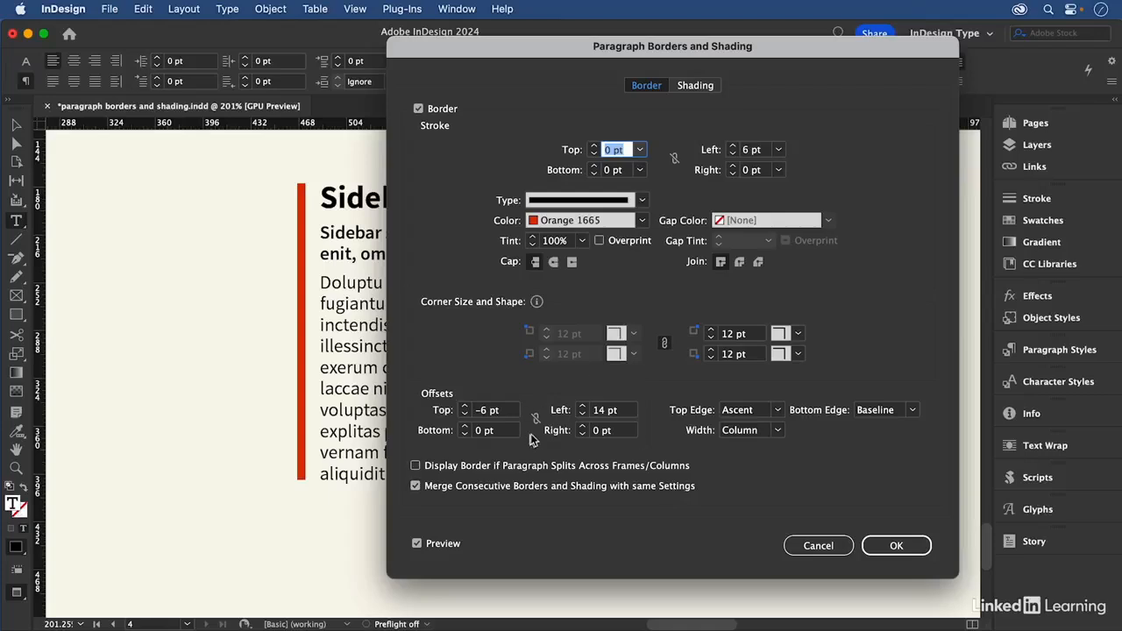
pyautogui.click(583, 414)
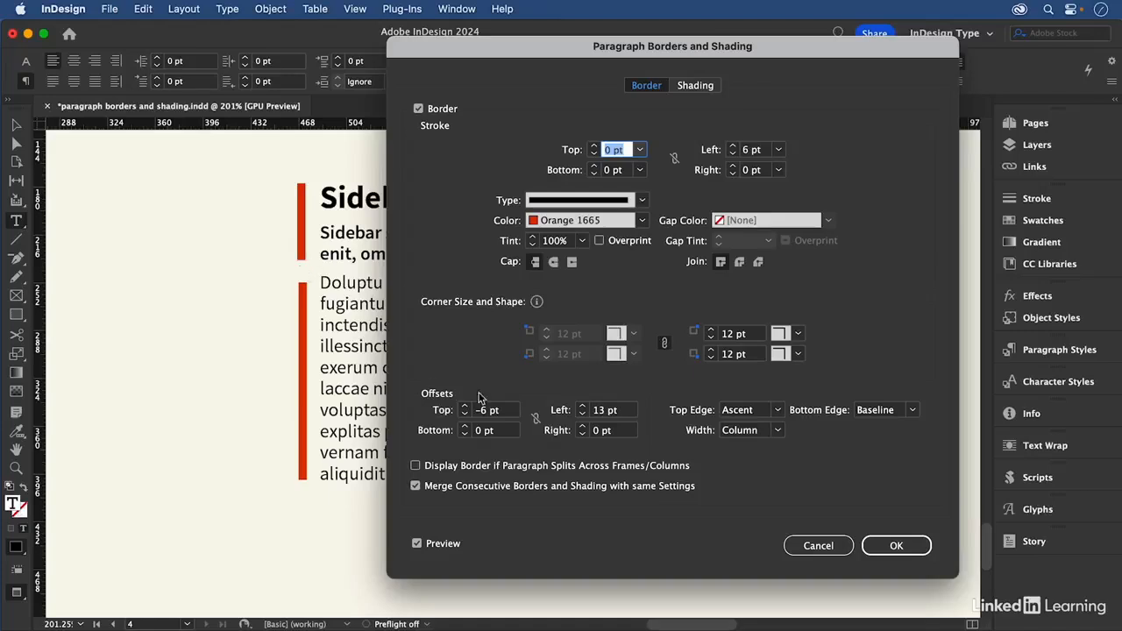
pyautogui.click(583, 407)
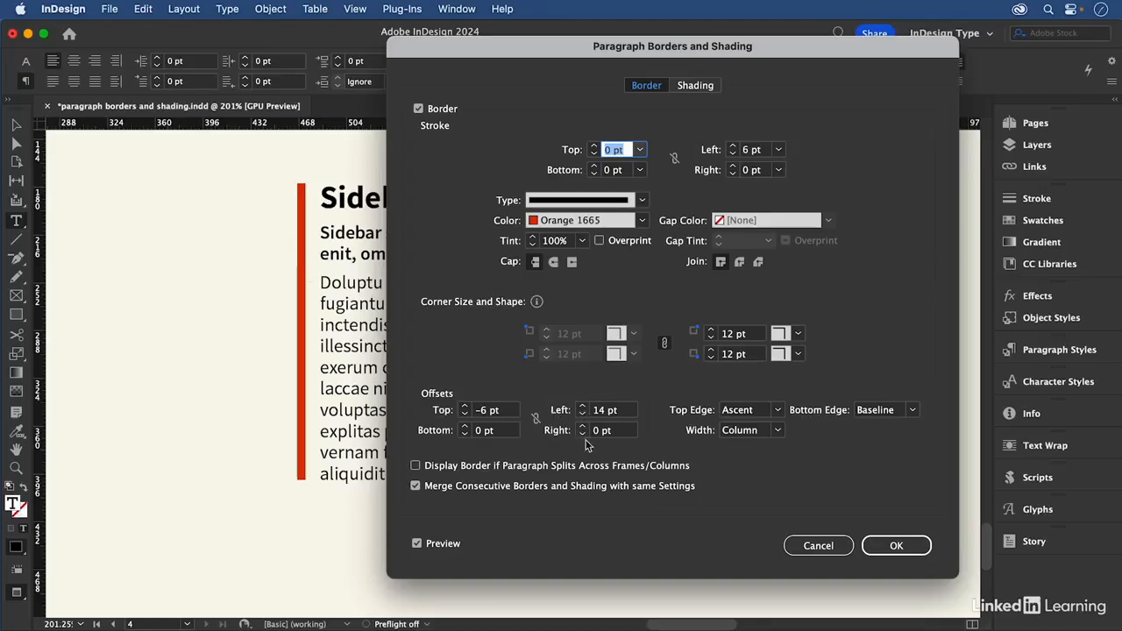
pyautogui.click(896, 548)
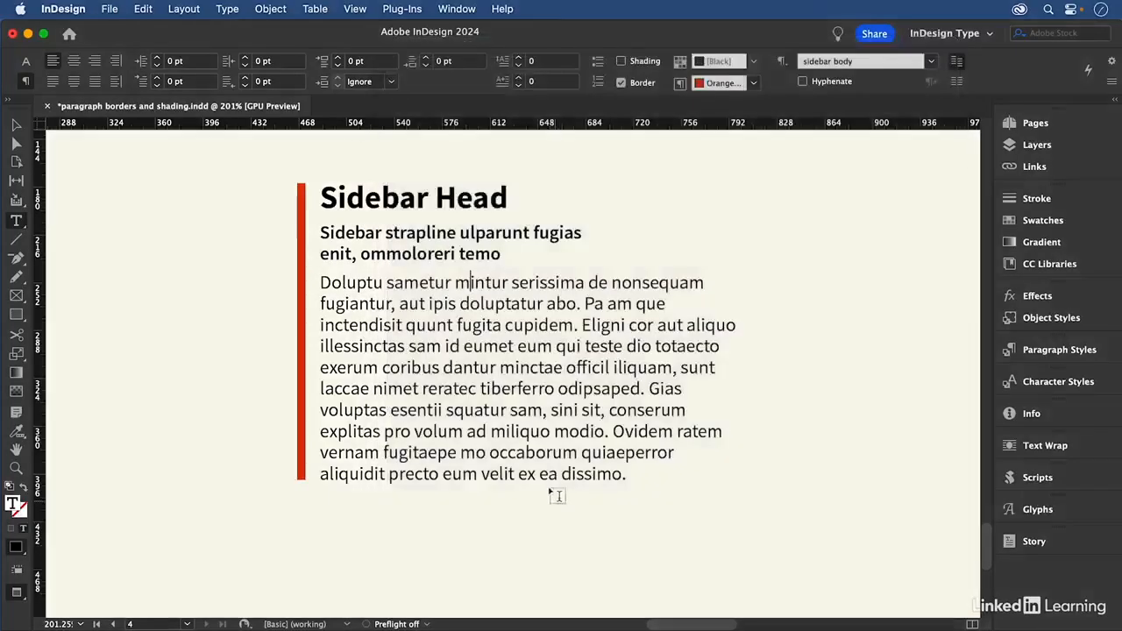